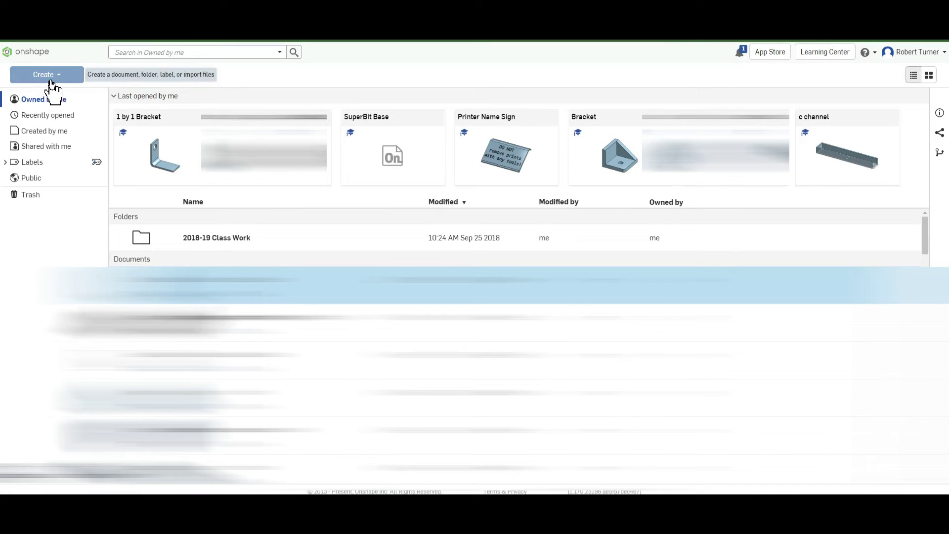
# Create a new Onshape document titled '1 by 1 Bracket'
pyautogui.click(46, 75)
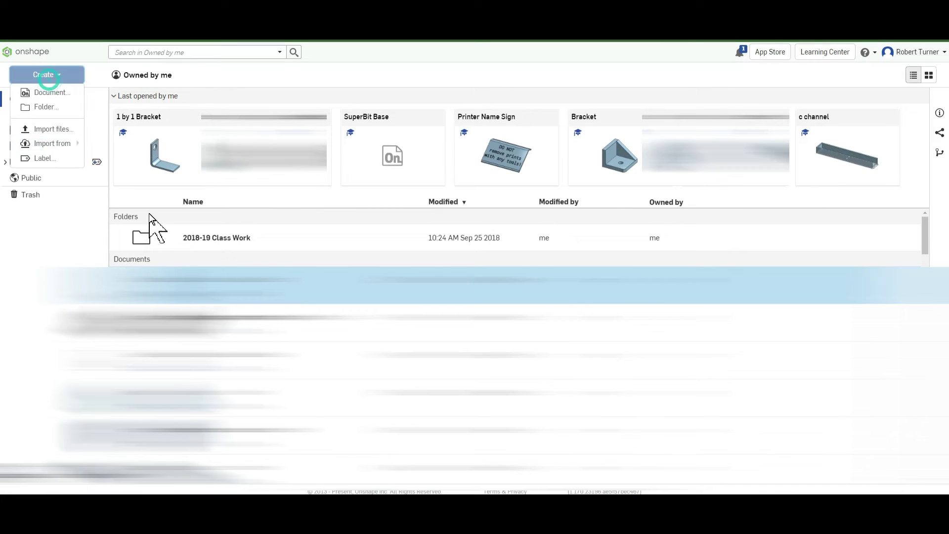
pyautogui.click(57, 93)
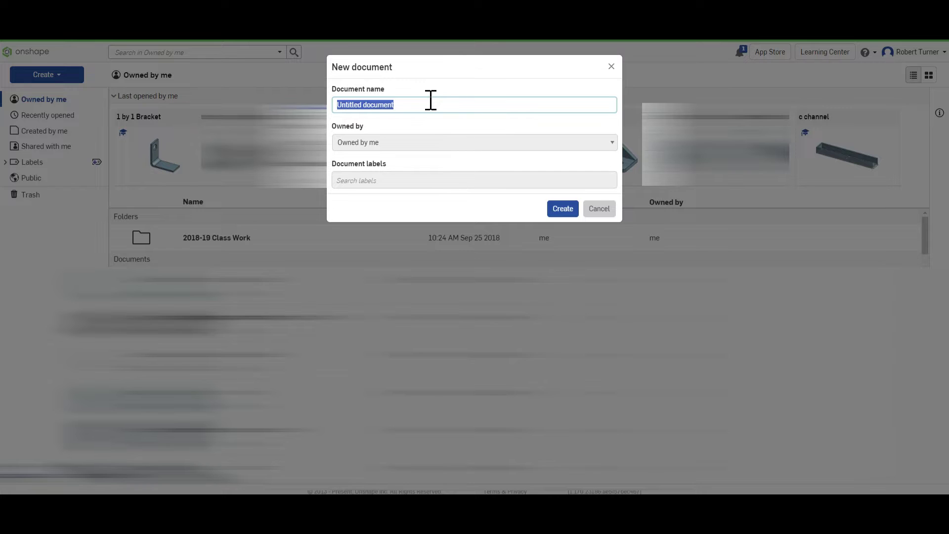
pyautogui.write('1 by 1 Bracket')
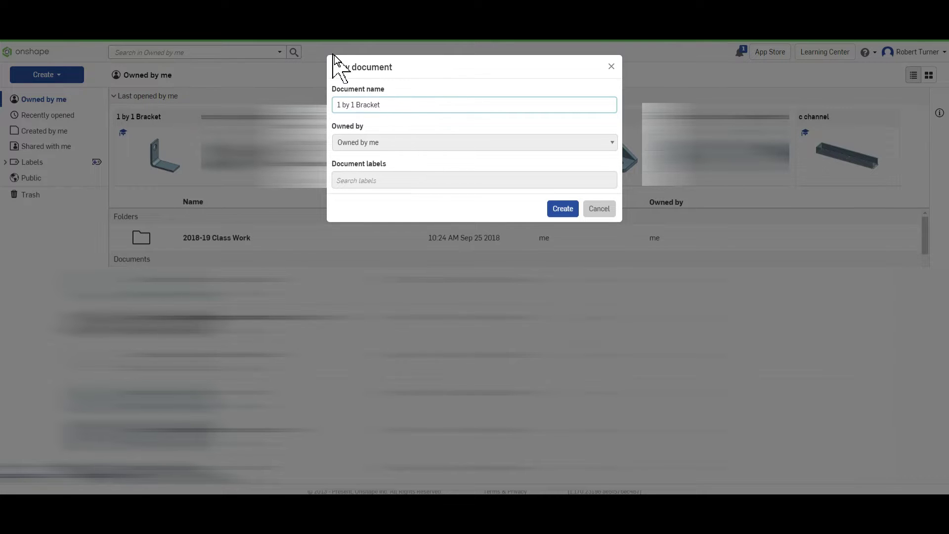
pyautogui.press('Return')
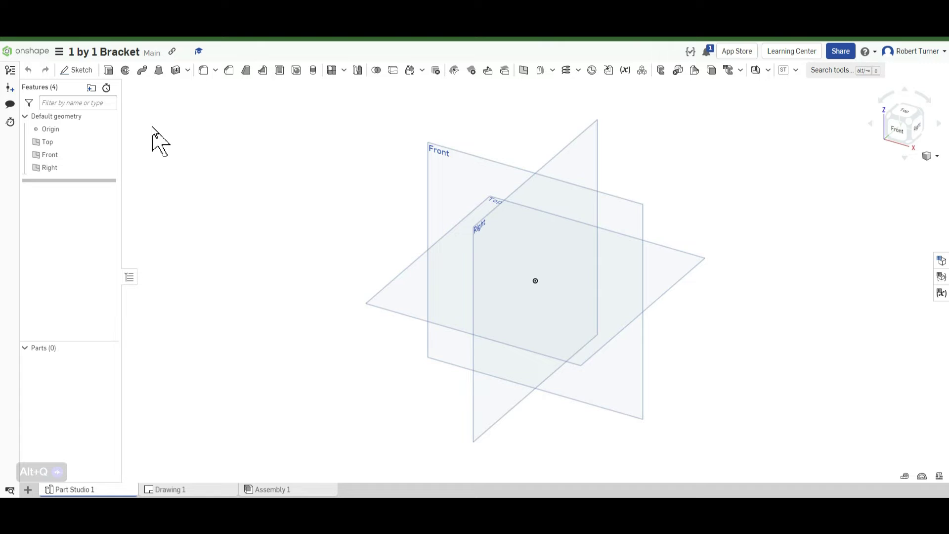
pyautogui.click(81, 70)
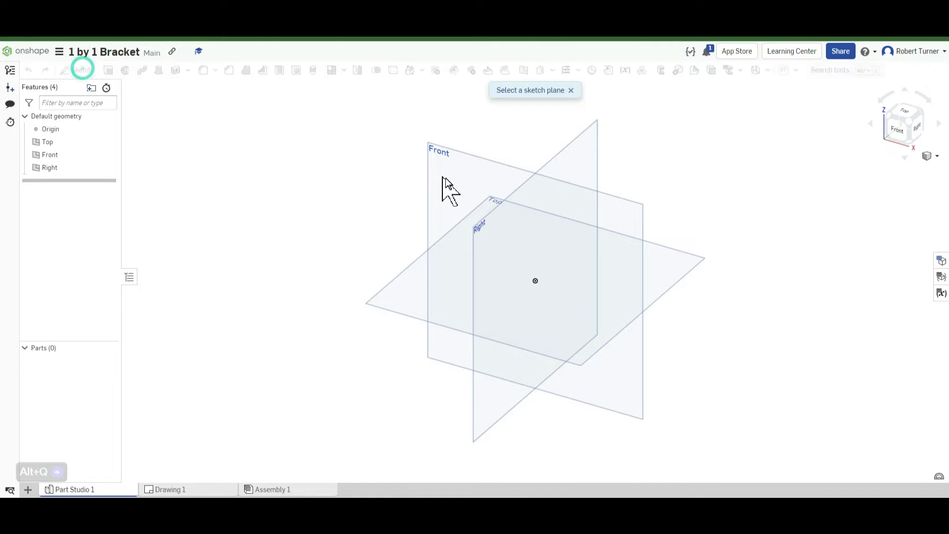
pyautogui.click(445, 177)
pyautogui.click(117, 70)
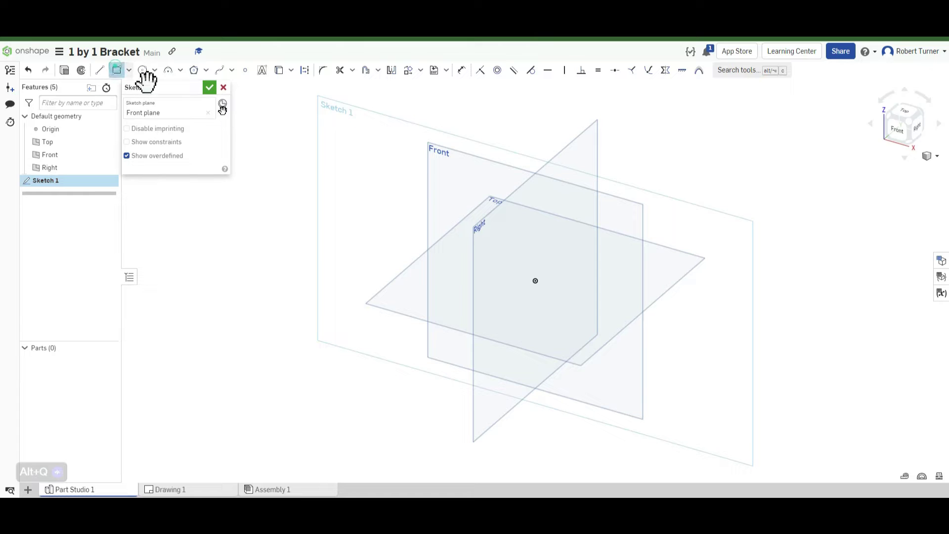
pyautogui.moveTo(461, 250); pyautogui.dragTo(513, 298)
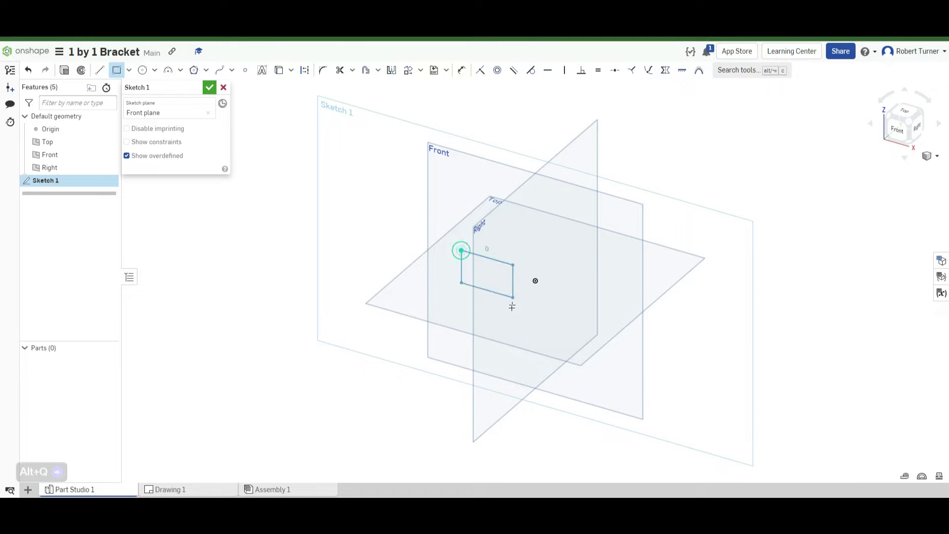
pyautogui.click(210, 89)
pyautogui.moveTo(505, 325); pyautogui.dragTo(599, 286, button='right')
pyautogui.click(108, 71)
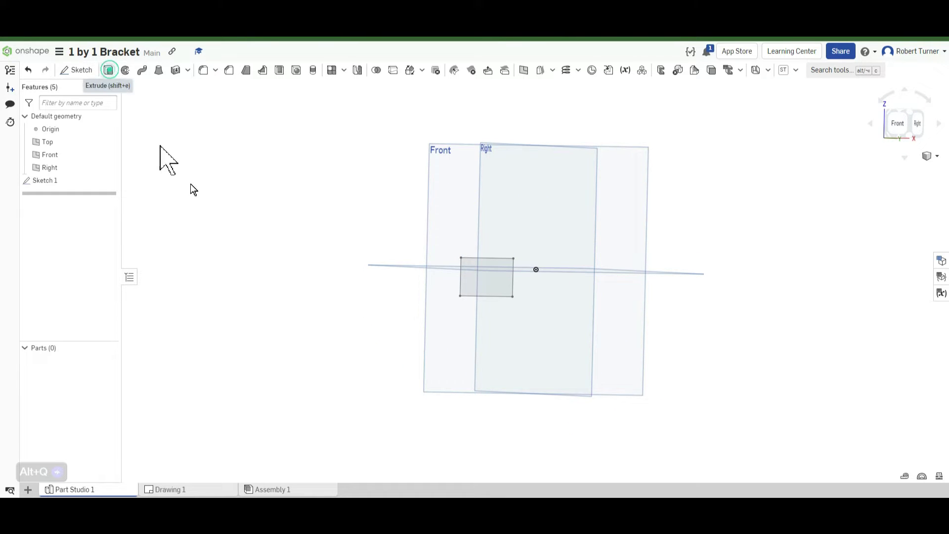
pyautogui.click(479, 291)
pyautogui.moveTo(731, 289)
pyautogui.mouseDown(button='right')
pyautogui.moveTo(692, 305)
pyautogui.moveTo(695, 317)
pyautogui.moveTo(720, 305)
pyautogui.moveTo(683, 249)
pyautogui.mouseUp(button='right')
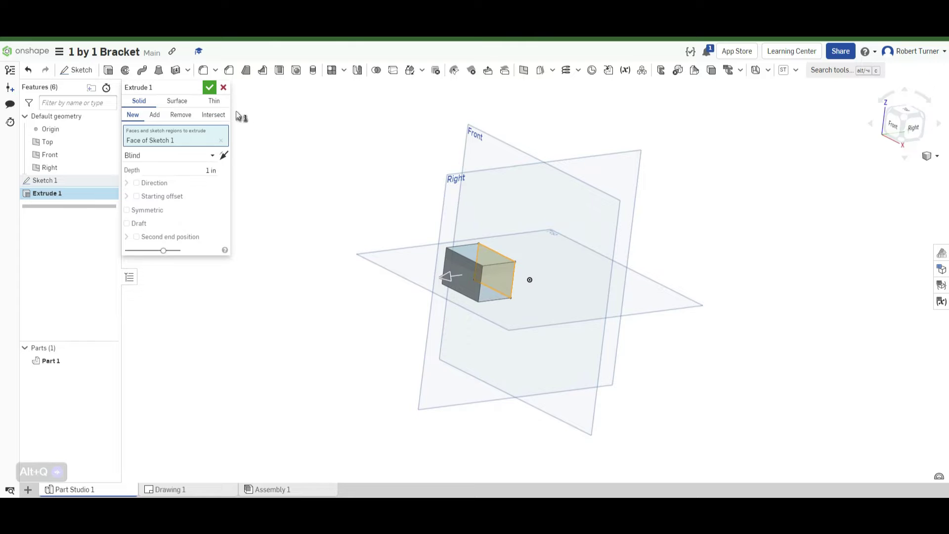
pyautogui.click(224, 87)
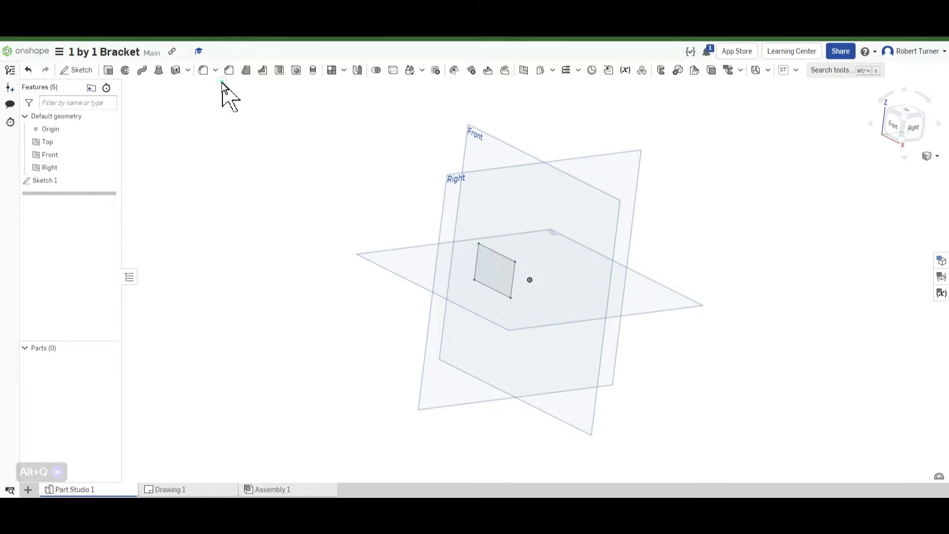
pyautogui.rightClick(92, 183)
pyautogui.click(138, 357)
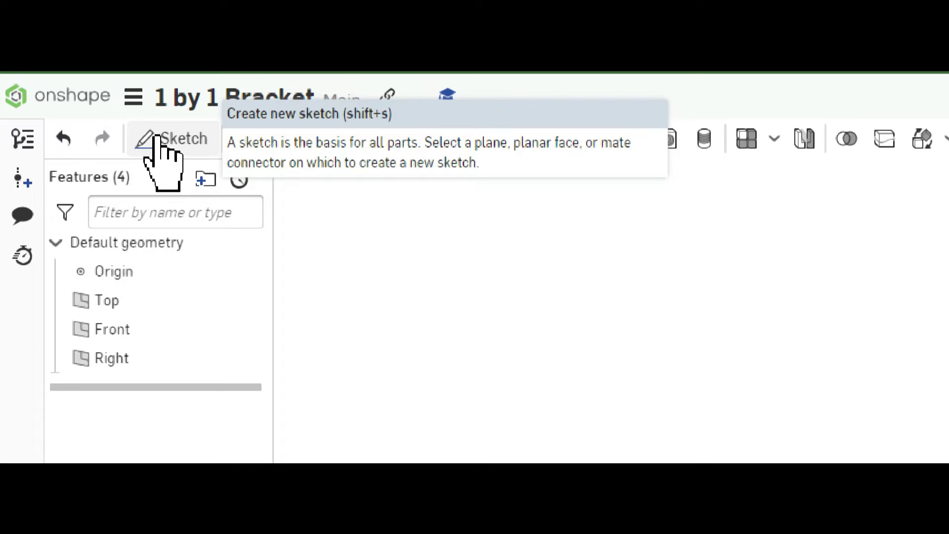
# Start Sketch 1 on the Front plane with the Line tool active
pyautogui.click(161, 135)
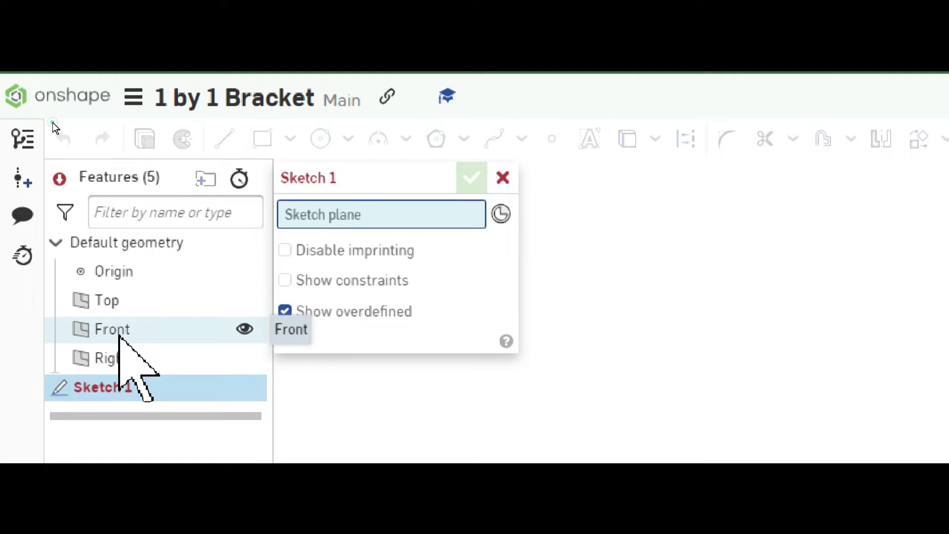
pyautogui.click(119, 338)
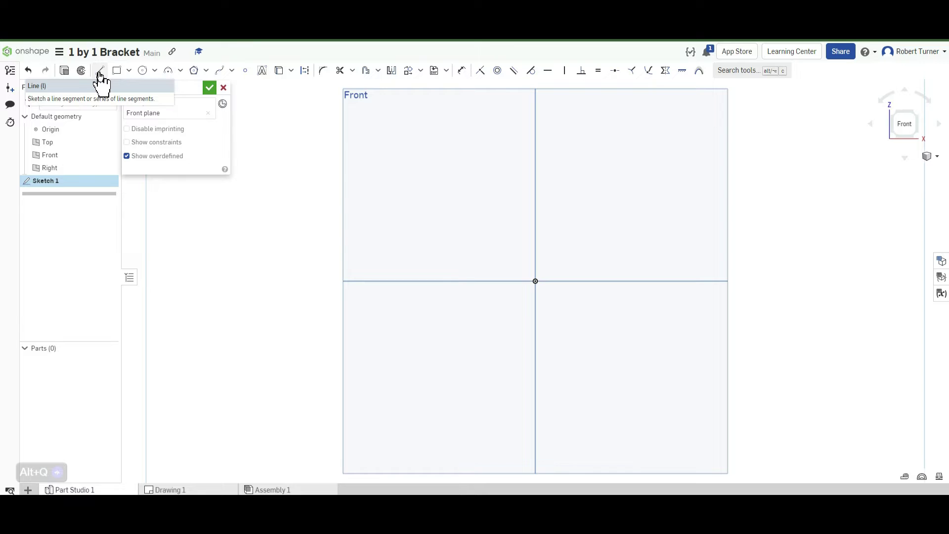
pyautogui.click(101, 74)
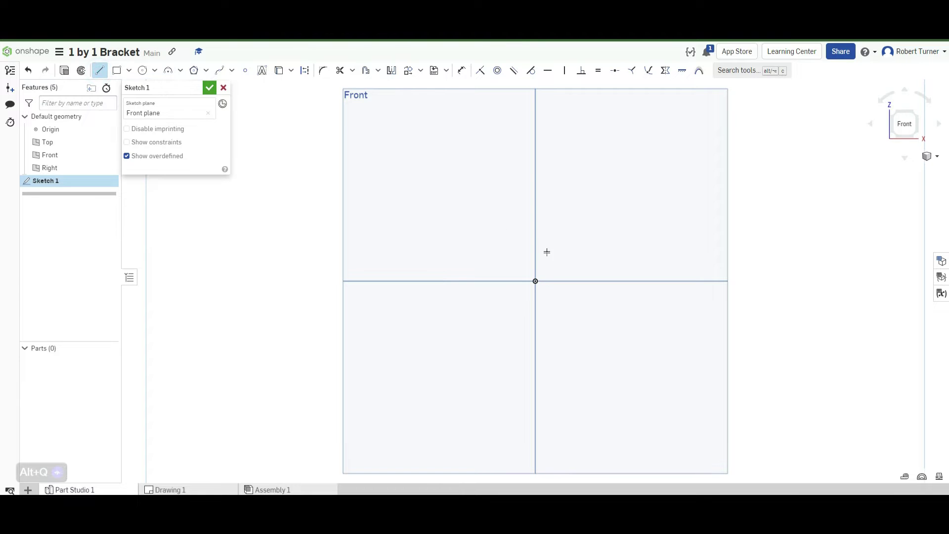
pyautogui.scroll(3, 547, 252)
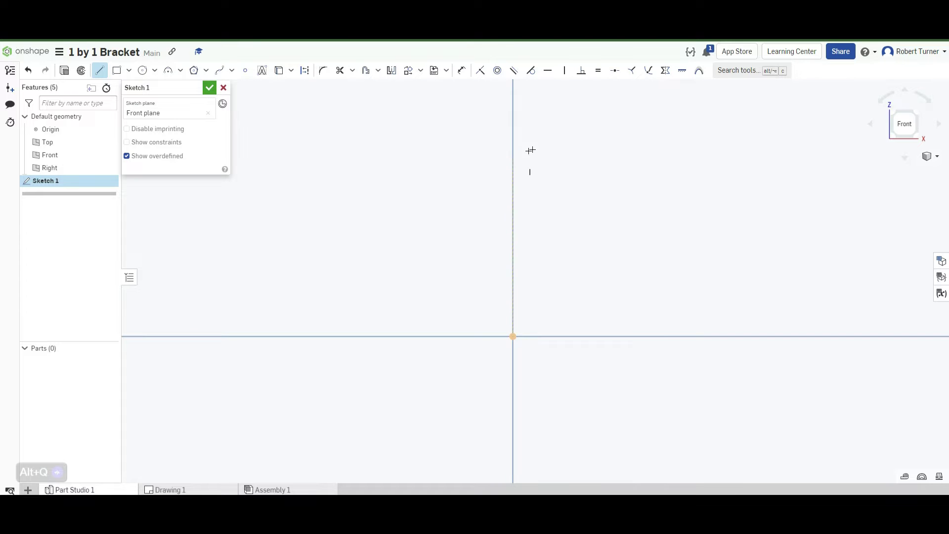
pyautogui.click(513, 166)
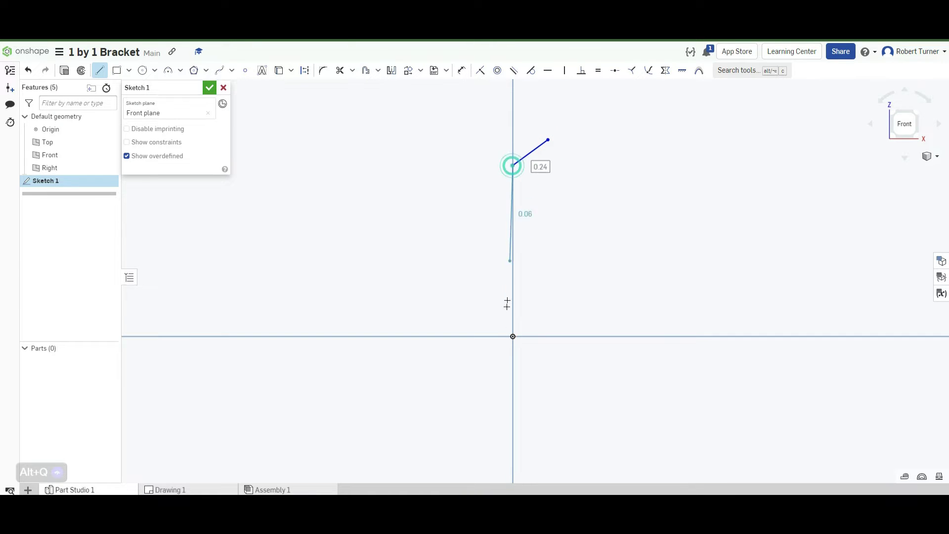
pyautogui.click(513, 335)
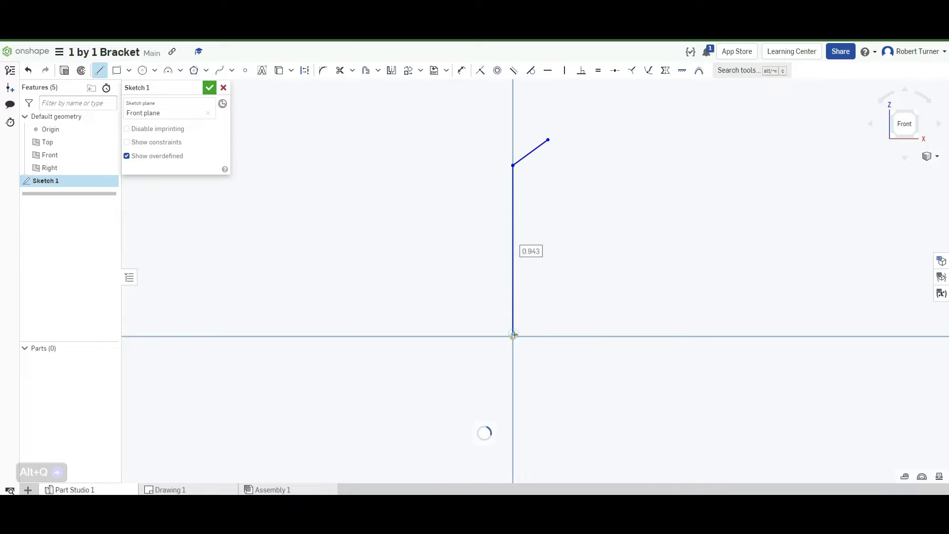
pyautogui.click(721, 337)
pyautogui.click(729, 314)
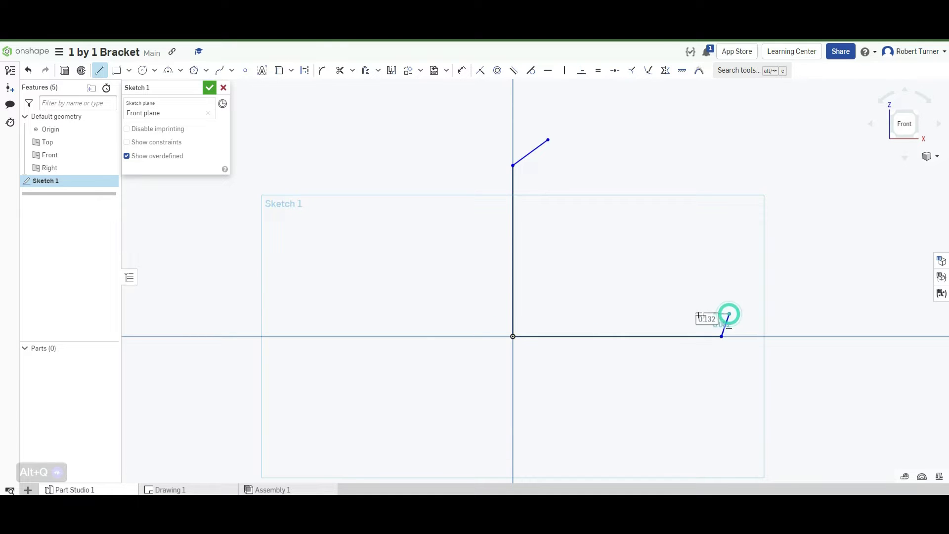
pyautogui.click(542, 314)
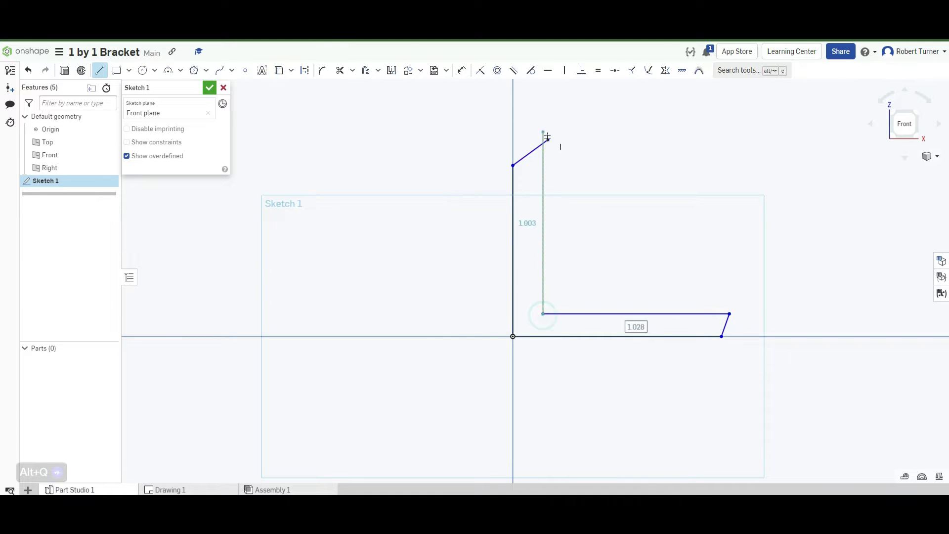
pyautogui.click(547, 140)
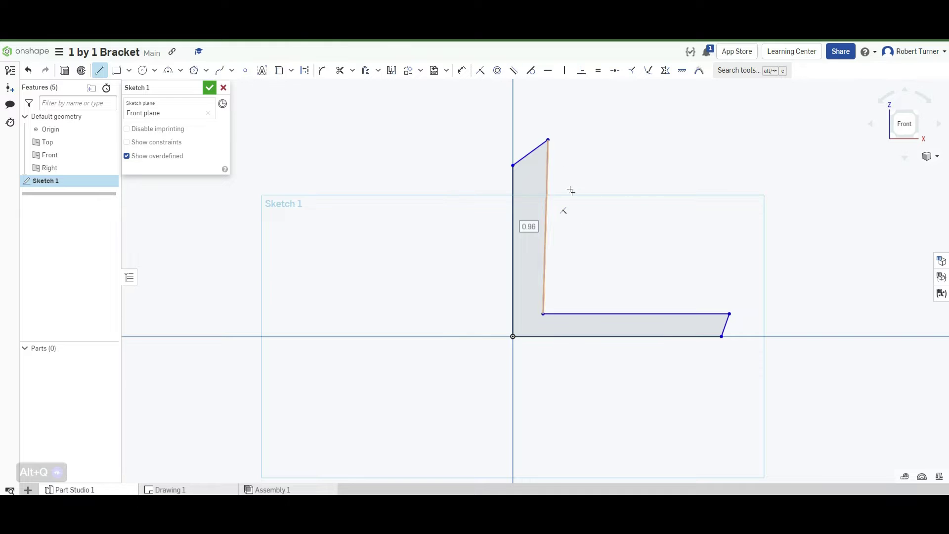
pyautogui.hotkey('ctrl', 'z')
pyautogui.hotkey('ctrl', 'z')
pyautogui.hotkey('ctrl', 'z')
pyautogui.hotkey('ctrl', 'z')
pyautogui.hotkey('ctrl', 'z')
pyautogui.hotkey('ctrl', 'z')
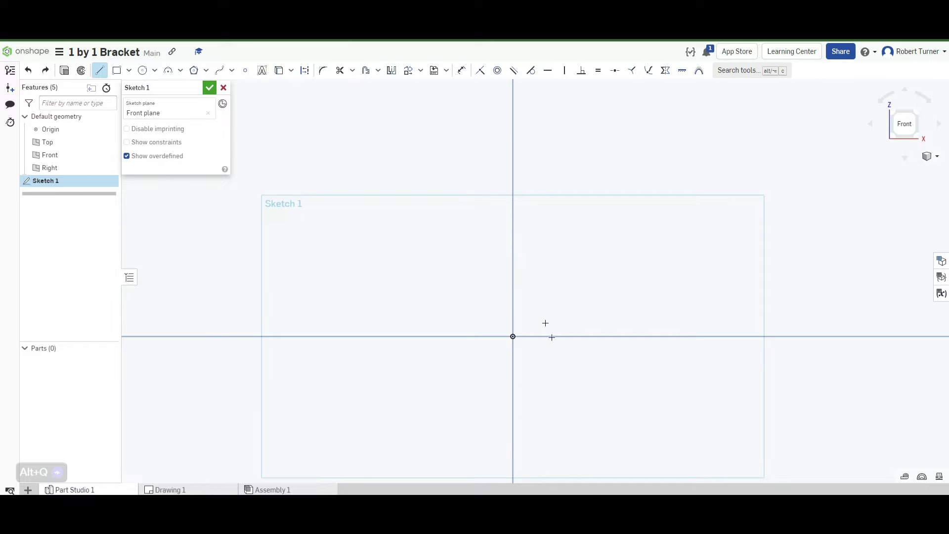
# Draw the outer vertical edge from the origin and the bottom edge along the horizontal axis
pyautogui.click(512, 170)
pyautogui.click(513, 235)
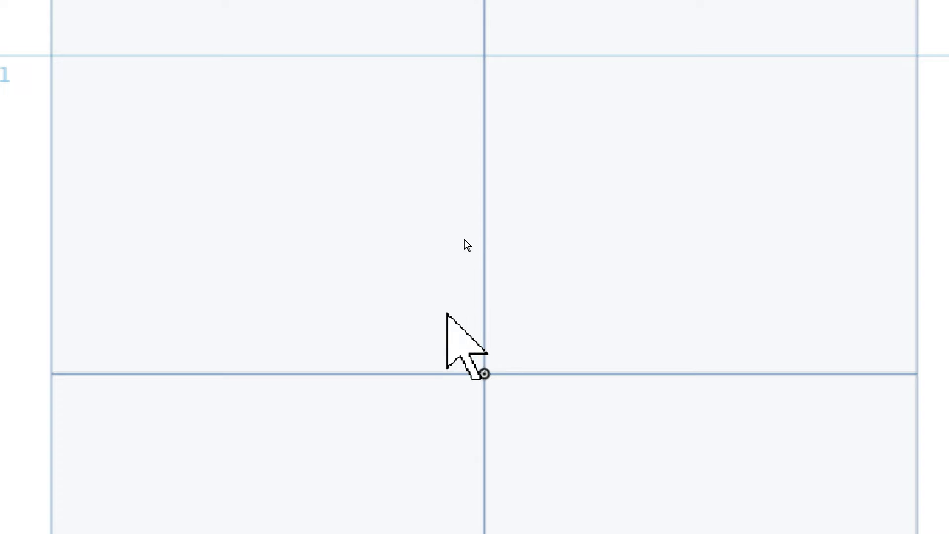
pyautogui.click(484, 132)
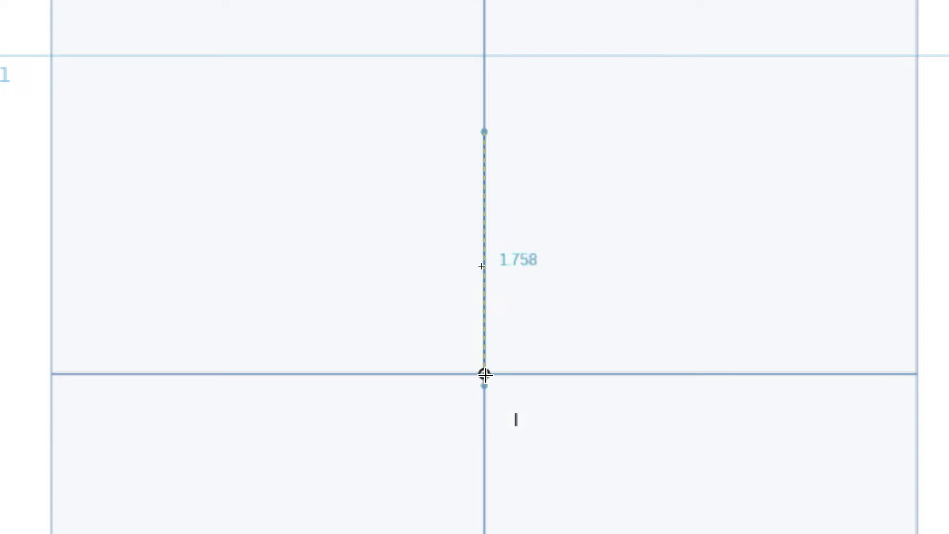
pyautogui.click(483, 374)
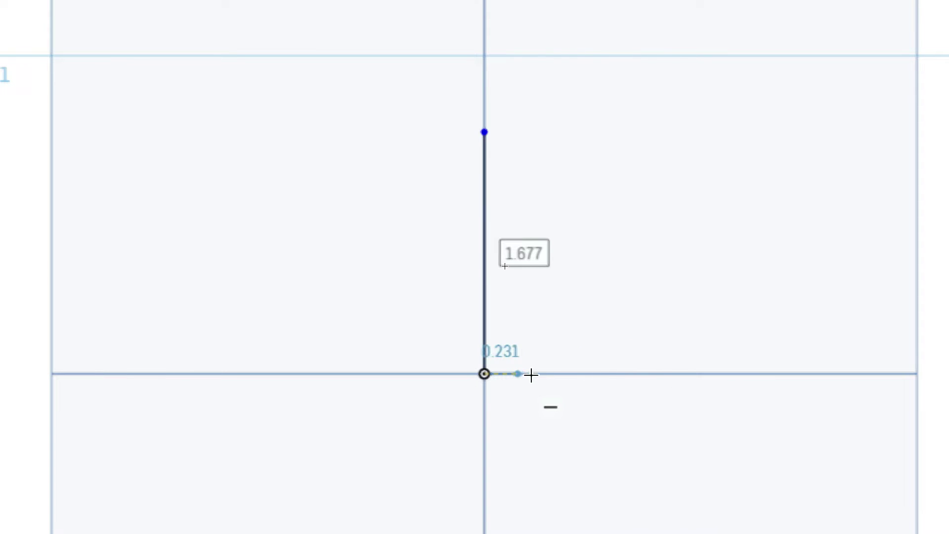
pyautogui.click(722, 375)
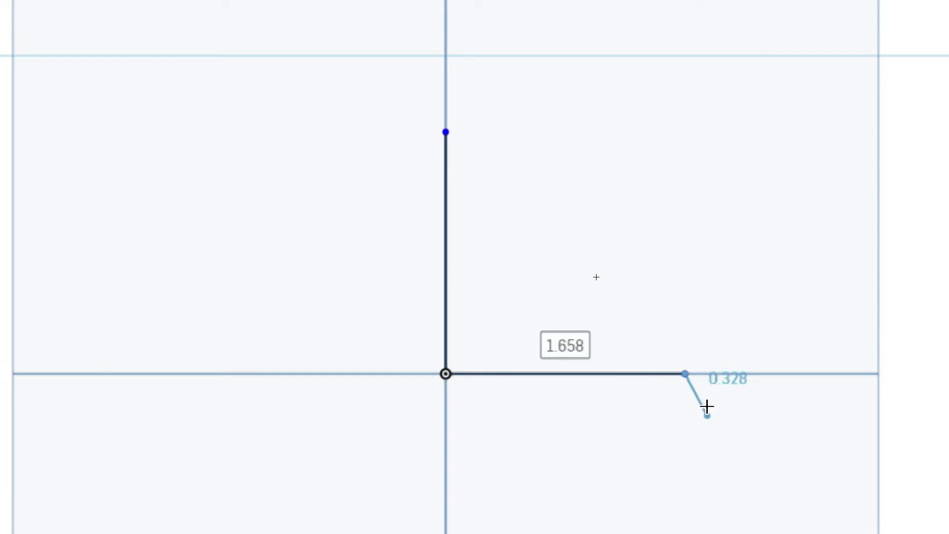
# Draw the lower leg's end and inner edges and the inner vertical edge, closing the L
pyautogui.moveTo(685, 374); pyautogui.dragTo(680, 331)
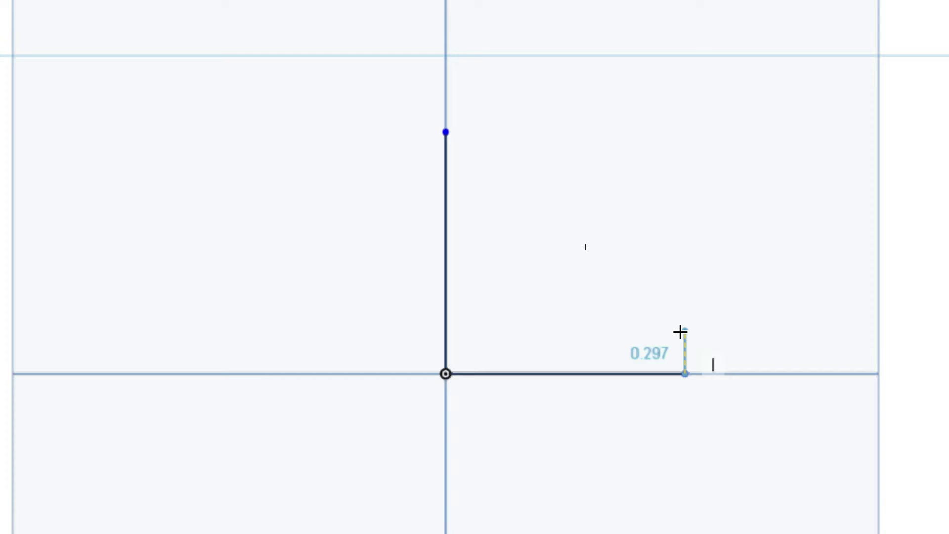
pyautogui.moveTo(680, 332); pyautogui.dragTo(682, 330)
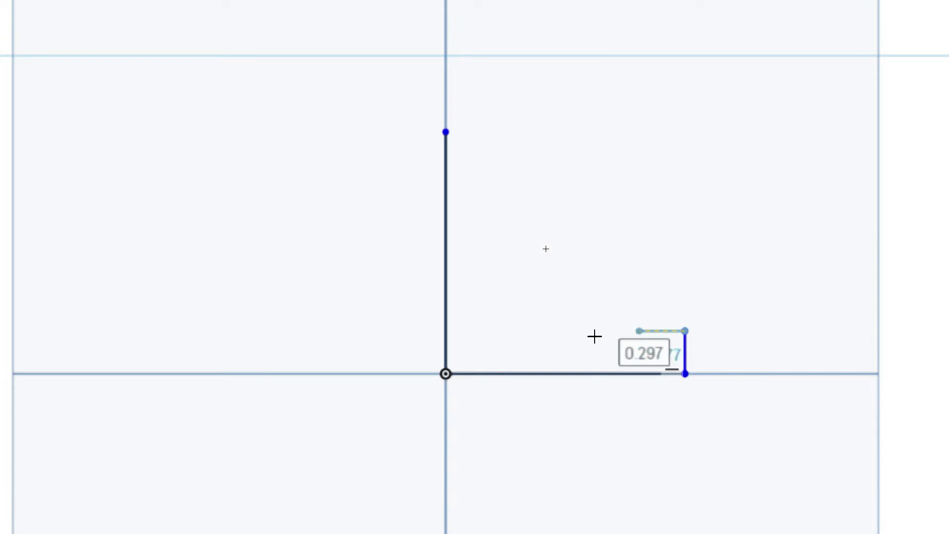
pyautogui.click(479, 331)
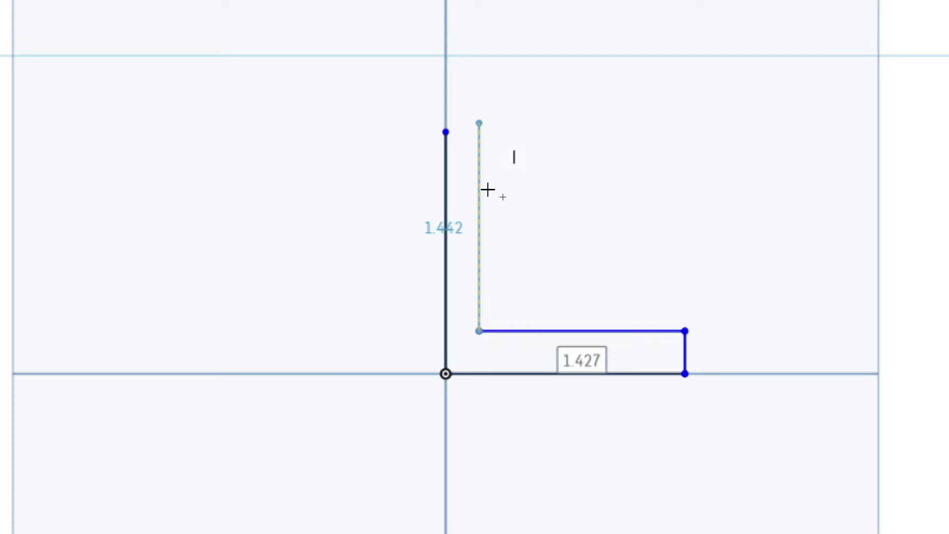
pyautogui.click(479, 331)
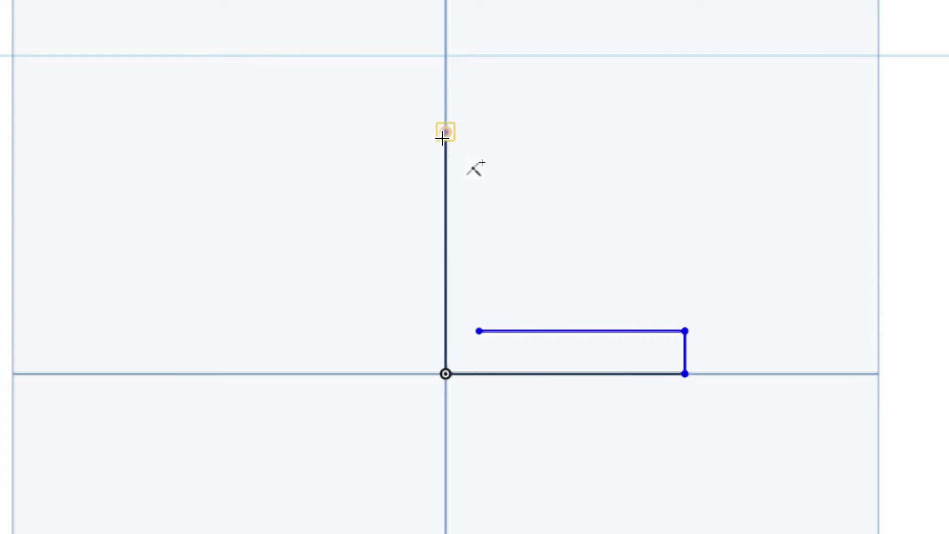
pyautogui.click(479, 331)
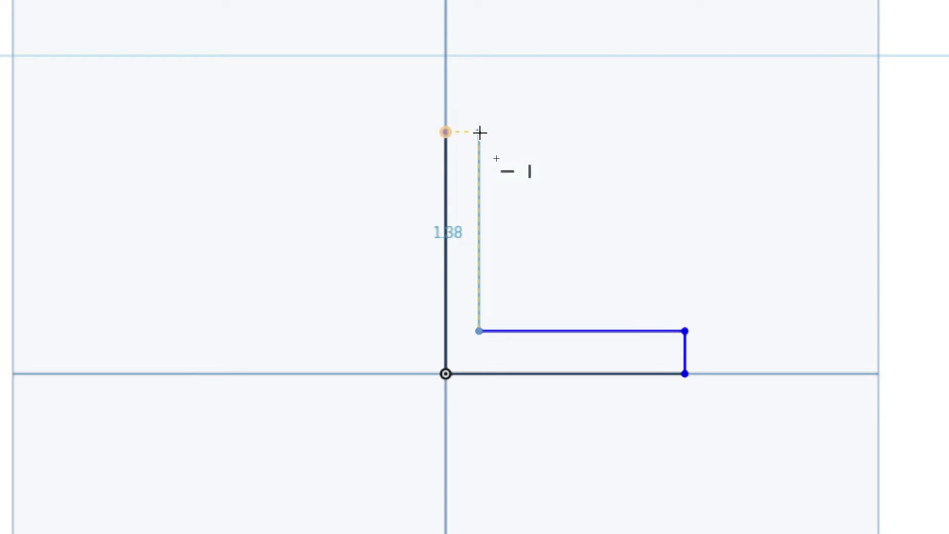
pyautogui.click(479, 132)
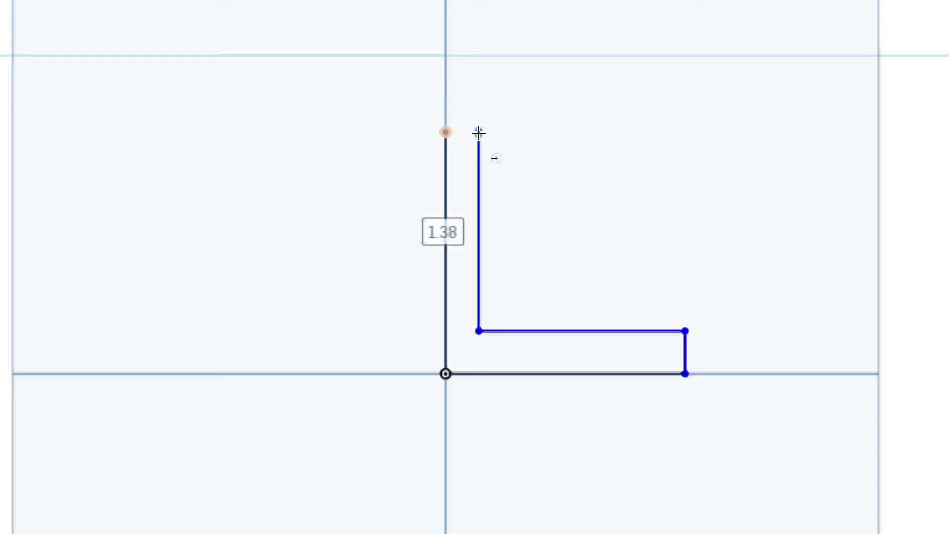
pyautogui.click(445, 132)
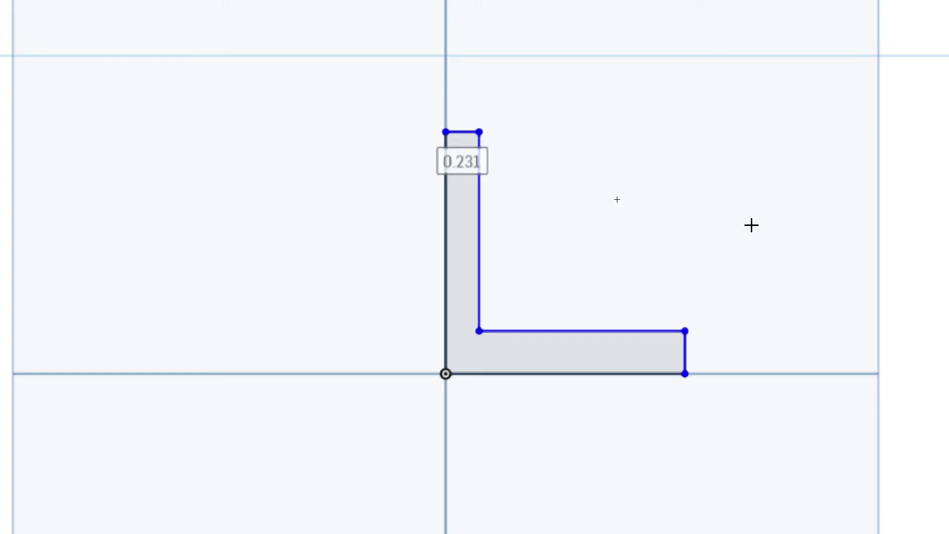
pyautogui.scroll(2, 498, 148)
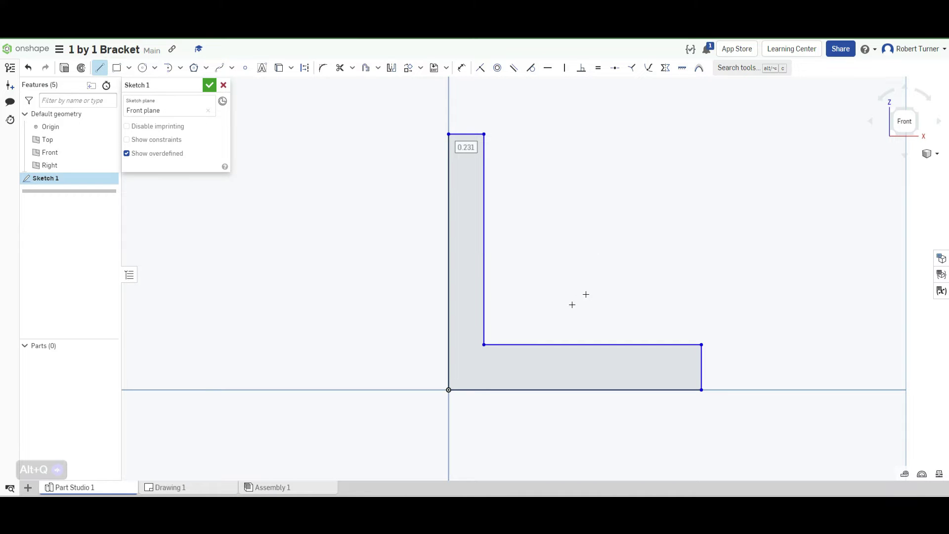
# Delete the lower leg's end edge and top edge
pyautogui.press('Escape')
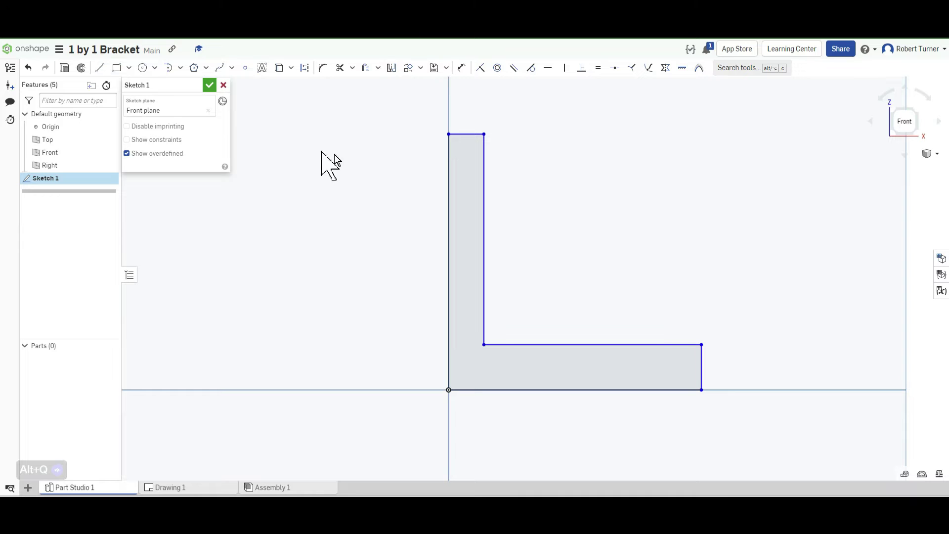
pyautogui.click(703, 370)
pyautogui.press('Delete')
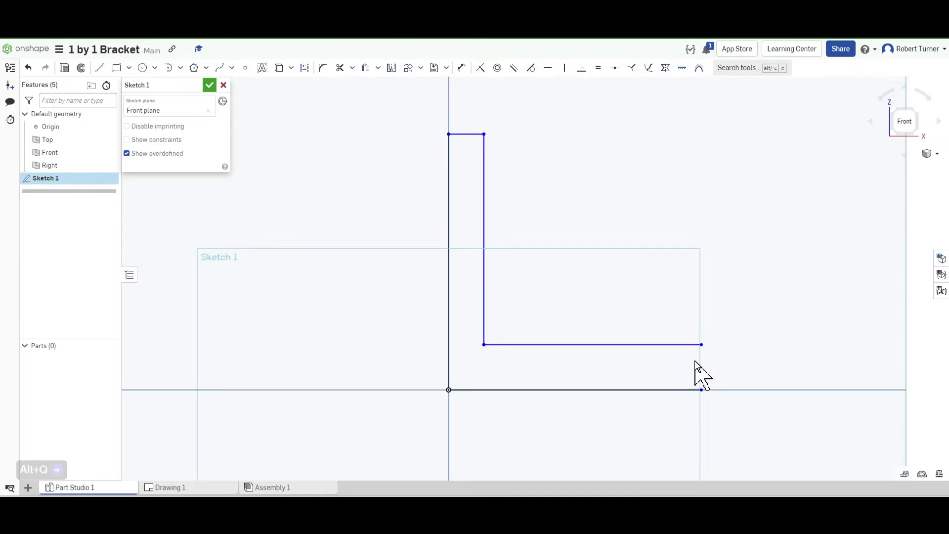
pyautogui.click(691, 347)
pyautogui.press('Delete')
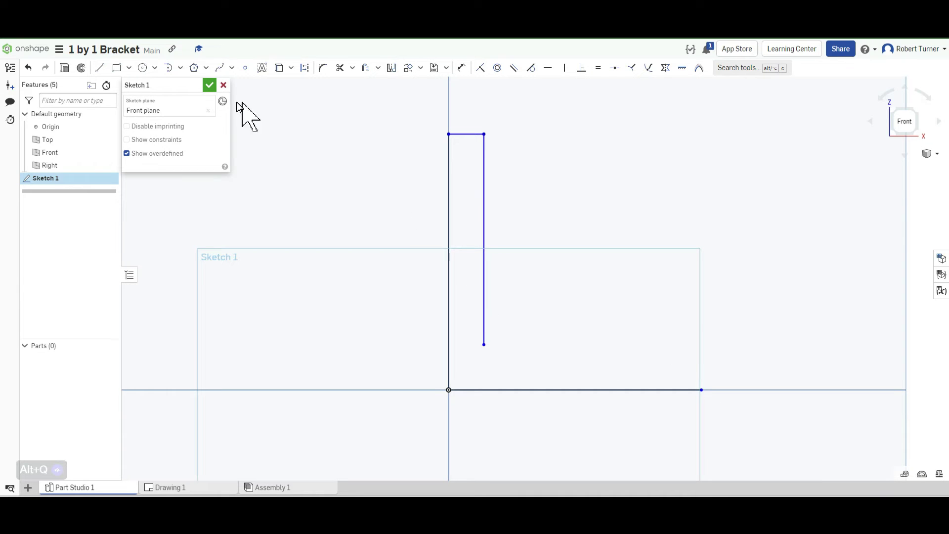
# Redraw the lower leg's top and end lines from the inner corner to the bottom-right corner
pyautogui.click(100, 67)
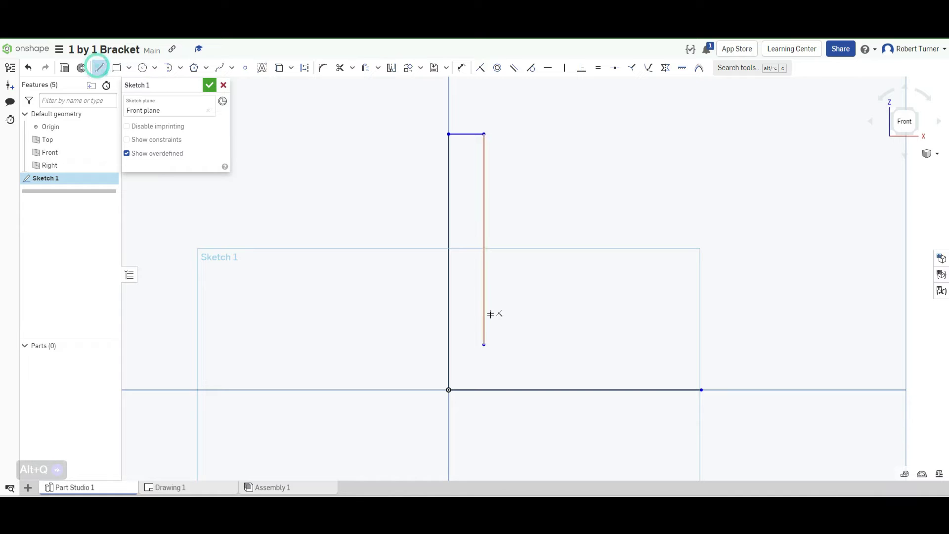
pyautogui.click(484, 344)
pyautogui.click(656, 350)
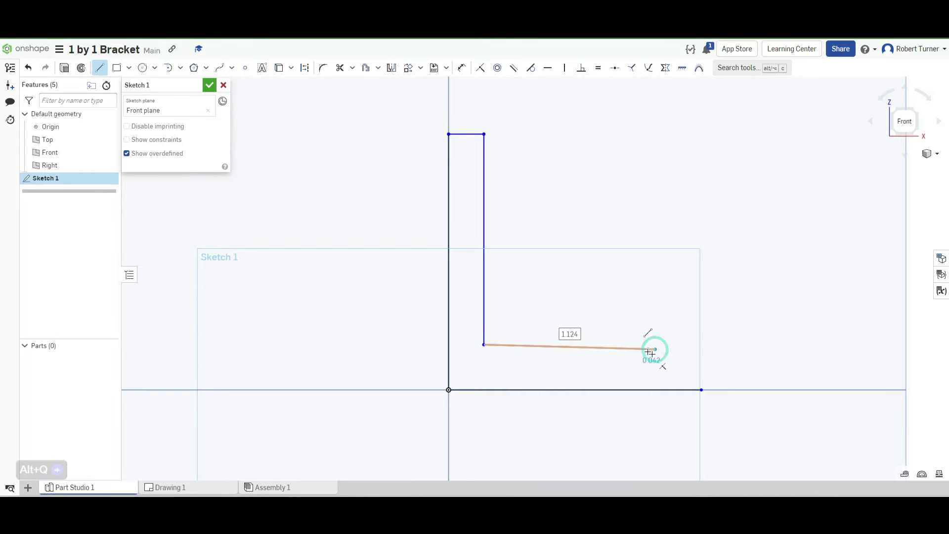
pyautogui.click(701, 390)
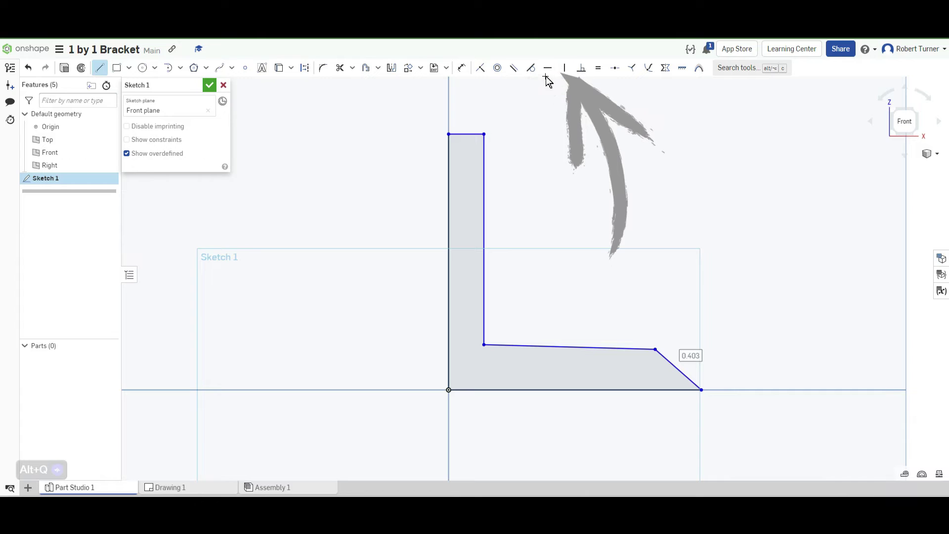
# Constrain the new end edge Vertical and the leg's top edge Horizontal
pyautogui.click(564, 68)
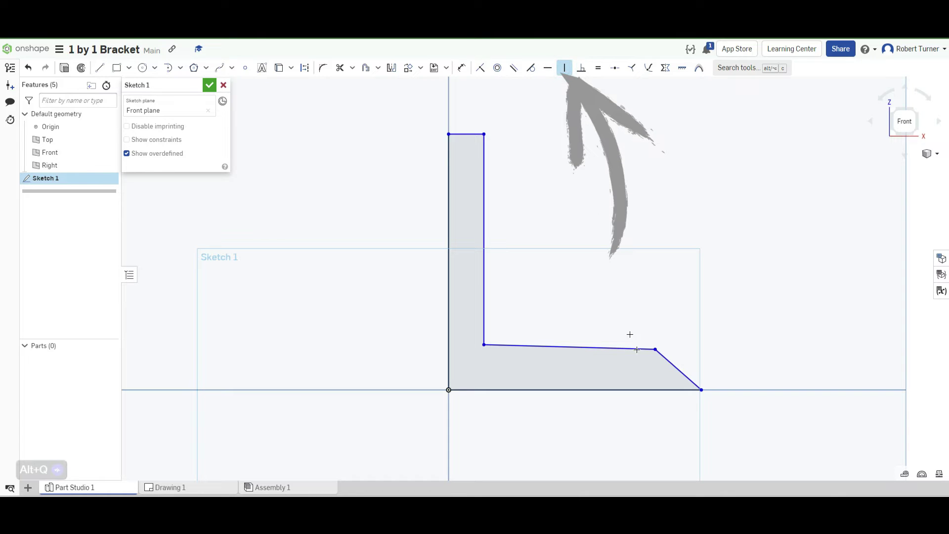
pyautogui.click(674, 366)
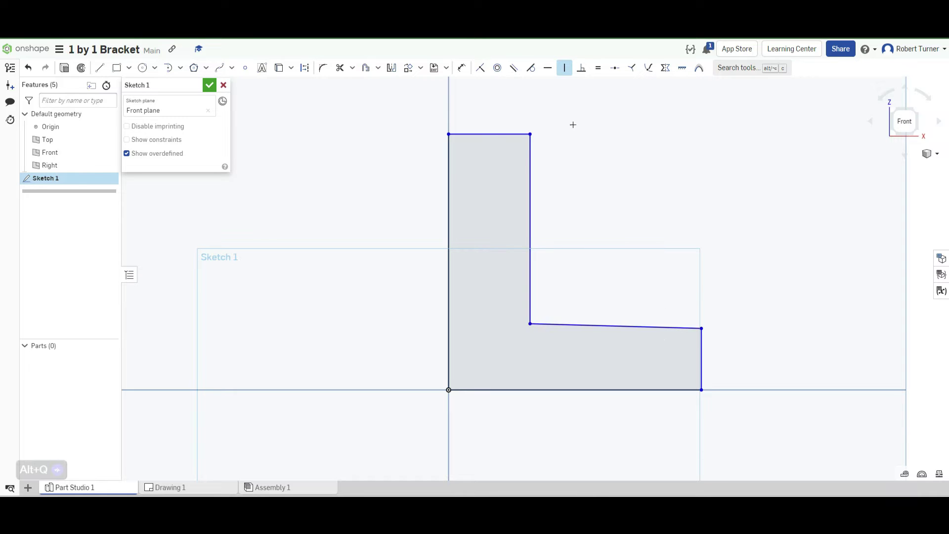
pyautogui.click(548, 68)
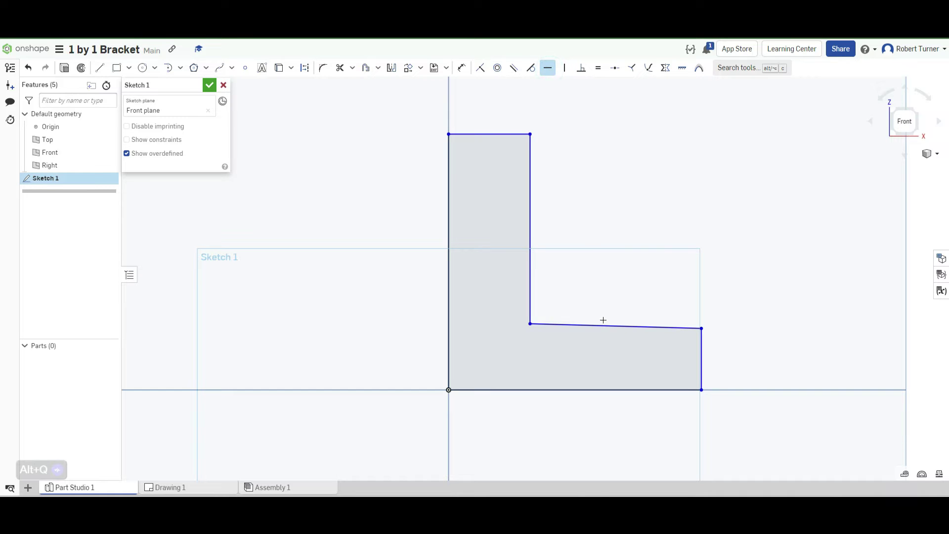
pyautogui.click(603, 324)
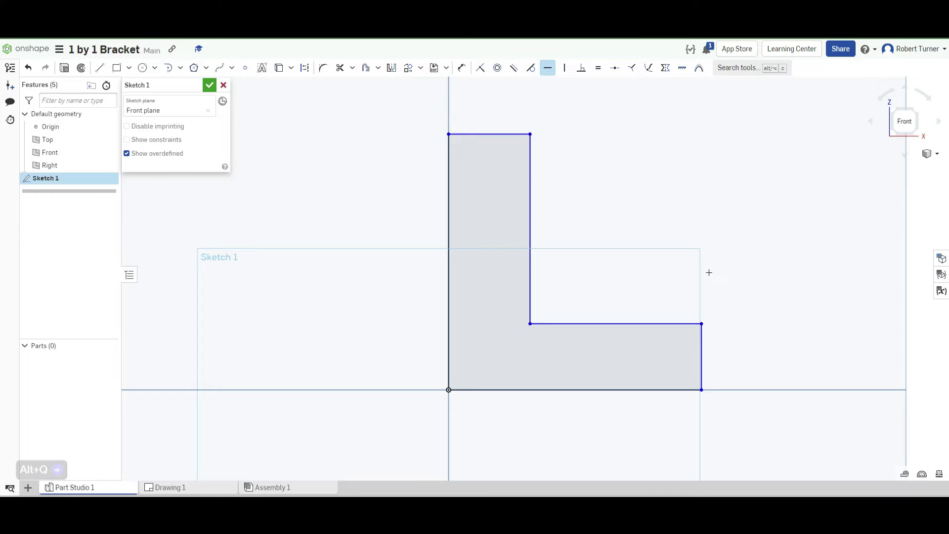
pyautogui.press('Escape')
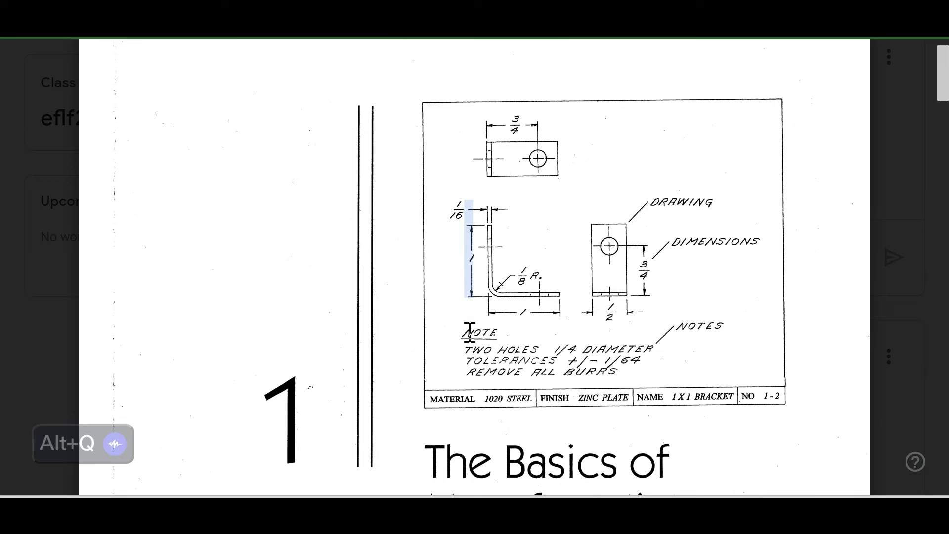
pyautogui.click(494, 291)
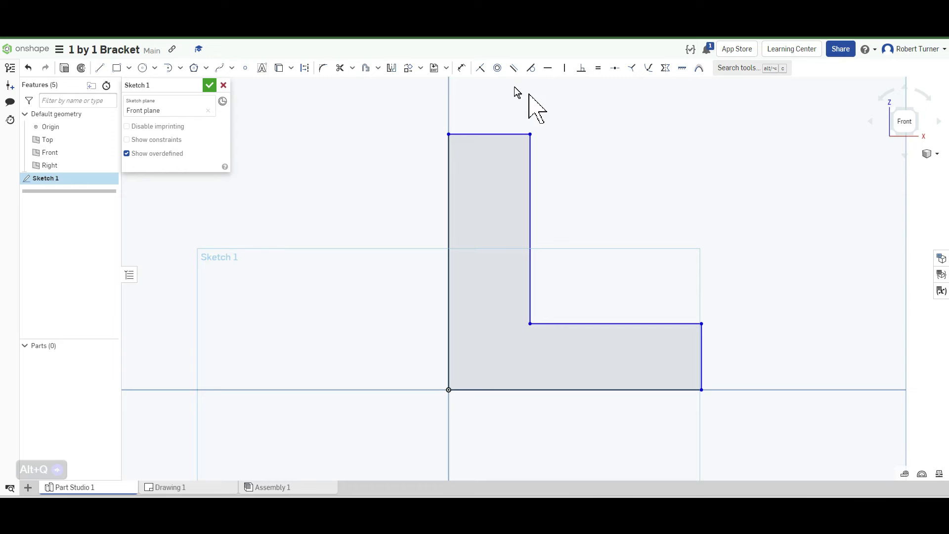
# Dimension the L profile's height to 1 and its bottom width to 1
pyautogui.click(461, 69)
pyautogui.click(526, 391)
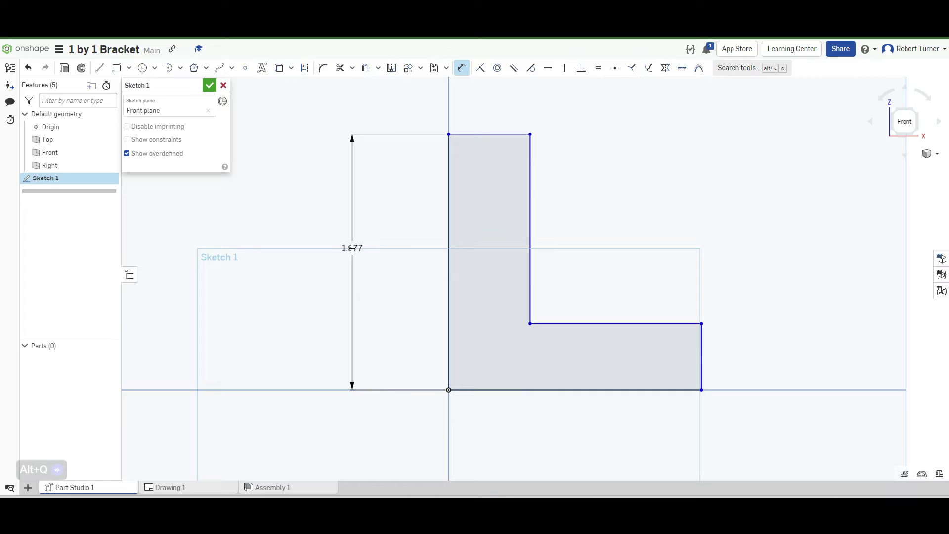
pyautogui.click(352, 248)
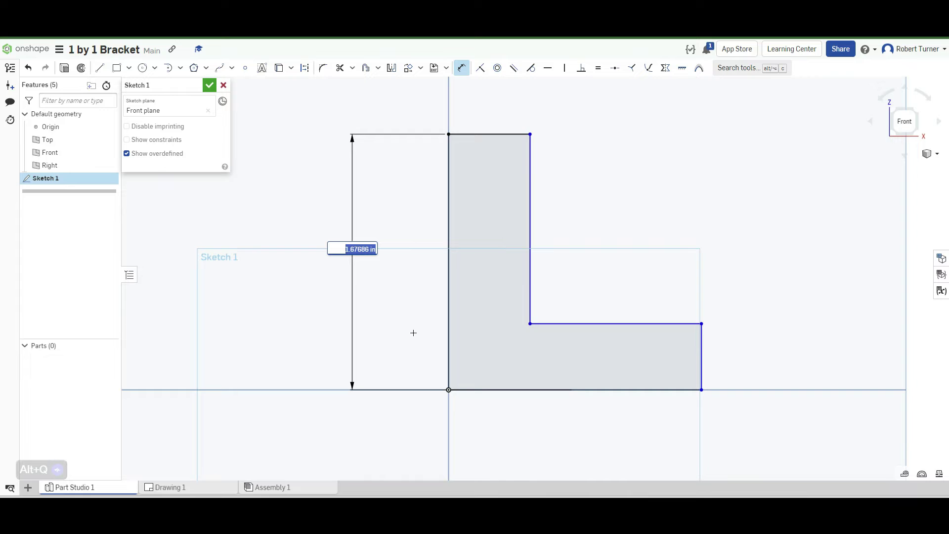
pyautogui.write('1')
pyautogui.press('Return')
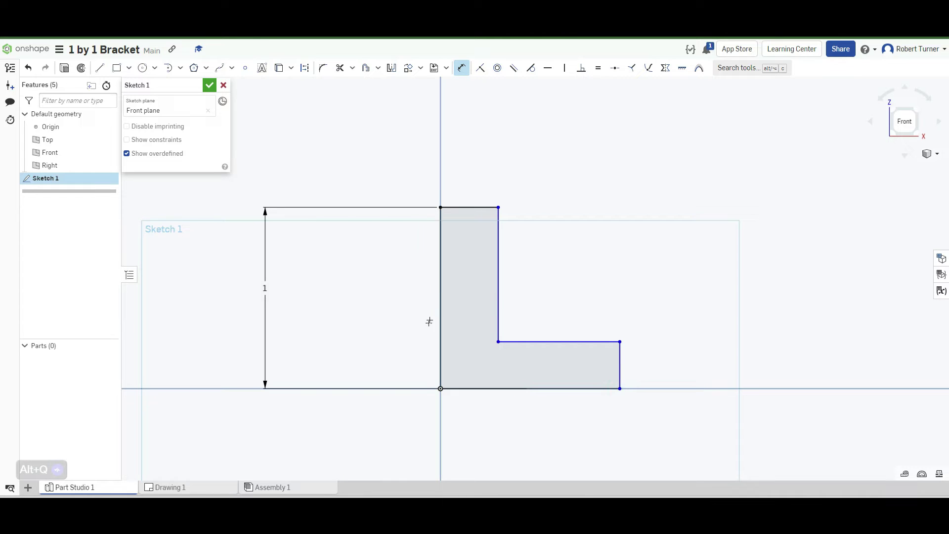
pyautogui.click(443, 280)
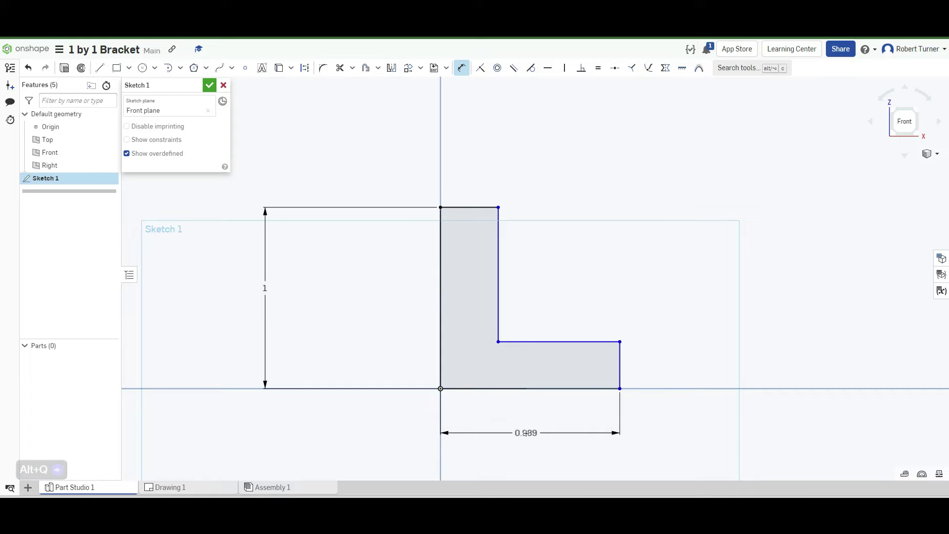
pyautogui.click(524, 431)
pyautogui.write('1')
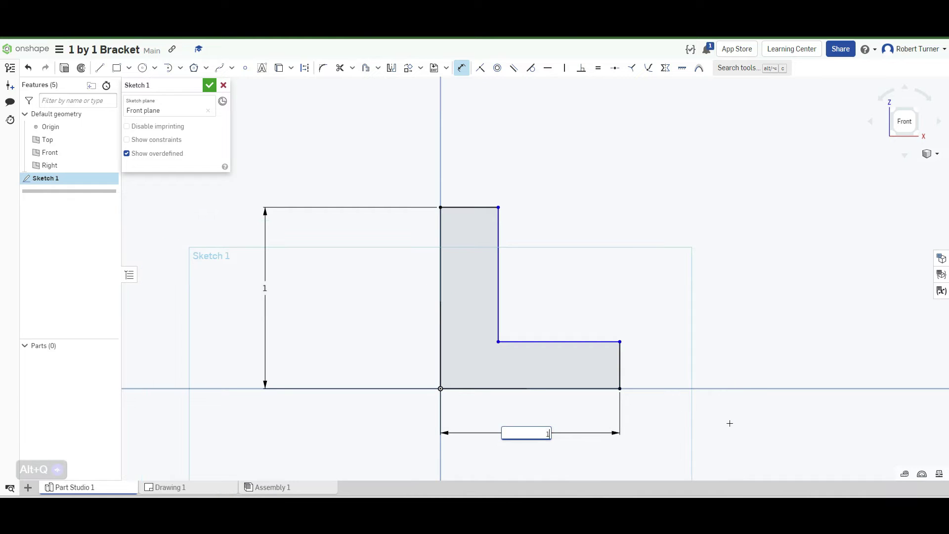
pyautogui.press('Return')
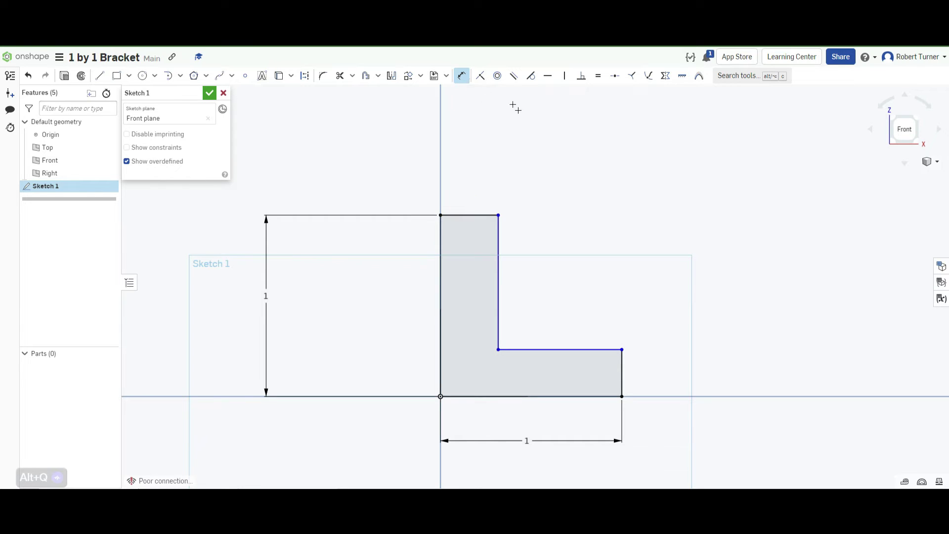
# Dimension the vertical leg's top edge and the lower leg's end edge at 1/16 each
pyautogui.click(469, 214)
pyautogui.click(469, 156)
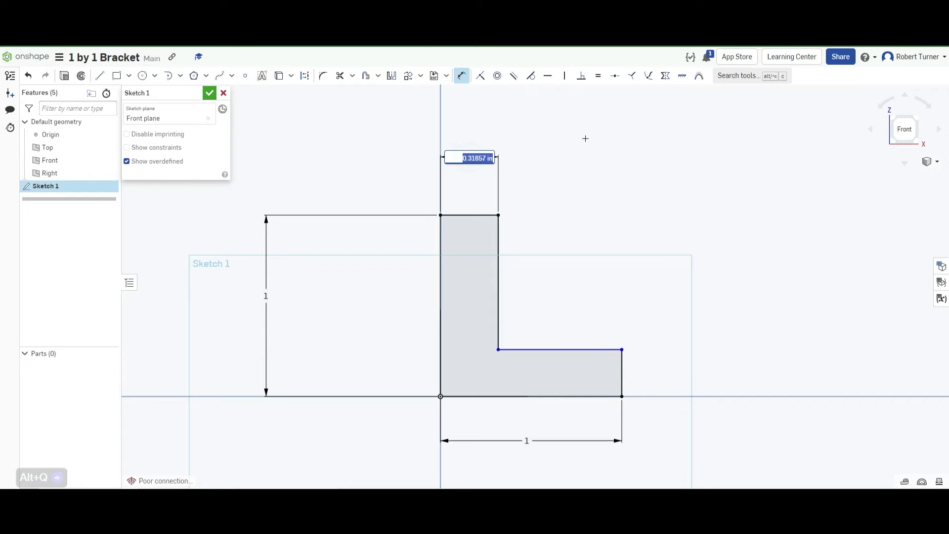
pyautogui.write('1/16')
pyautogui.press('Return')
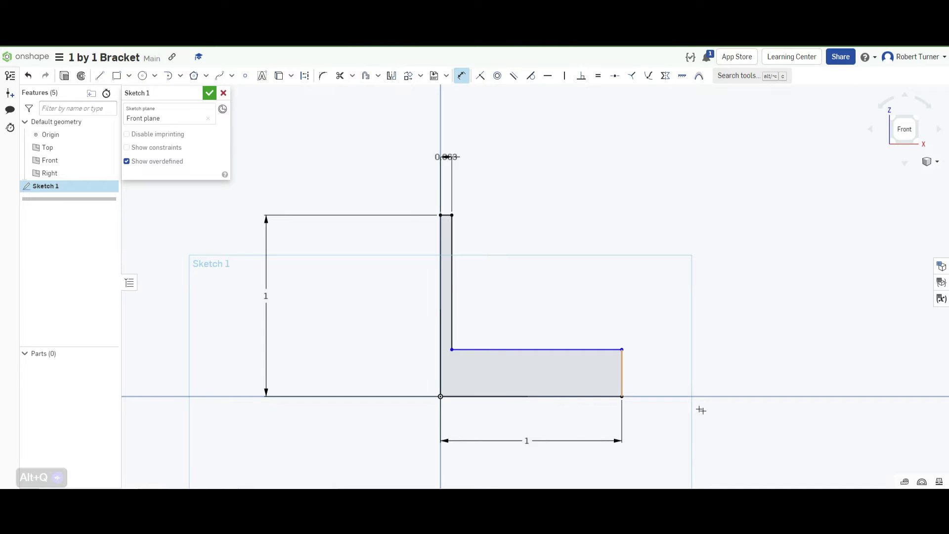
pyautogui.click(621, 371)
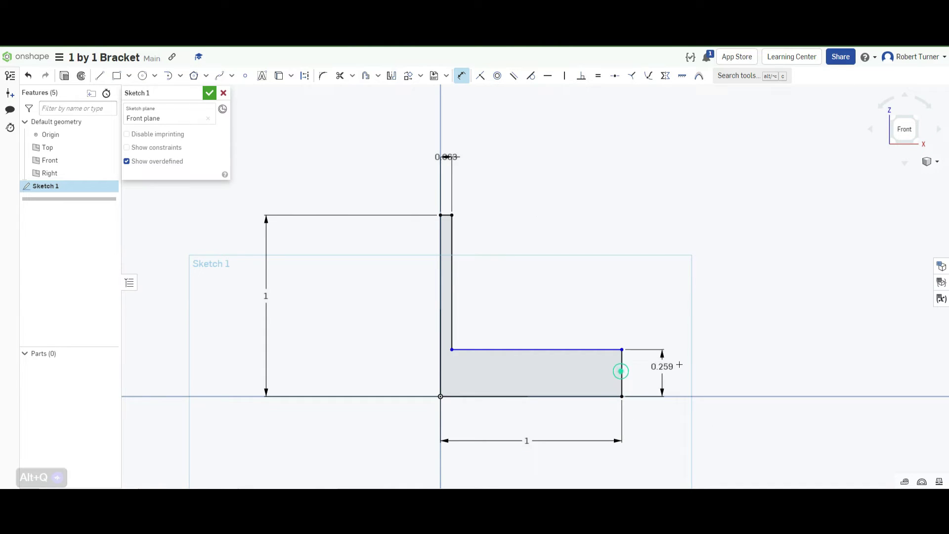
pyautogui.click(681, 367)
pyautogui.write('1/16')
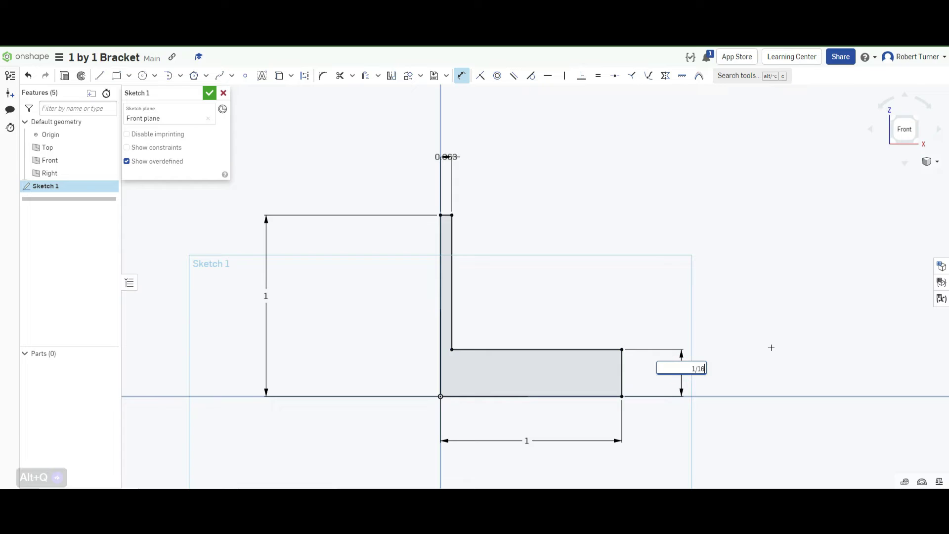
pyautogui.press('Return')
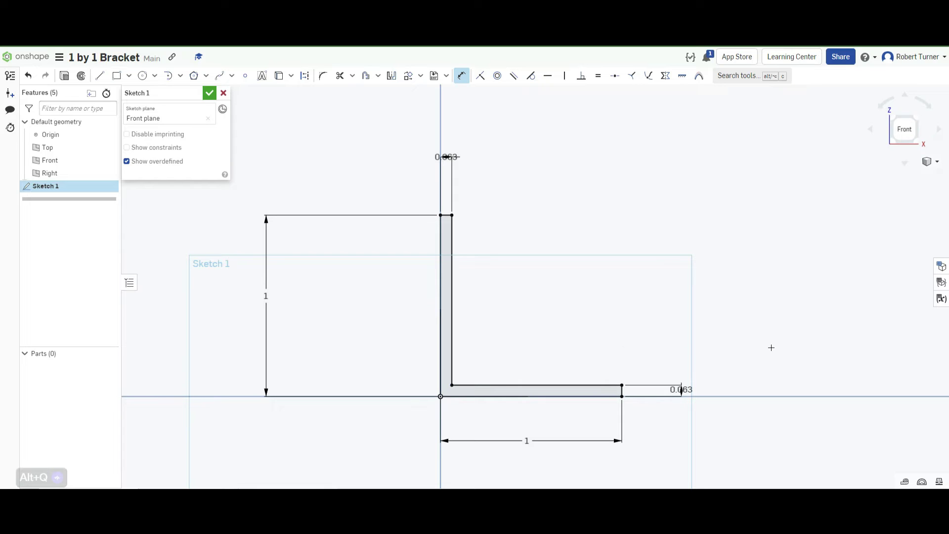
# Fillet the L's inner and outer bend corners with a 1/8 (0.125) radius
pyautogui.click(325, 78)
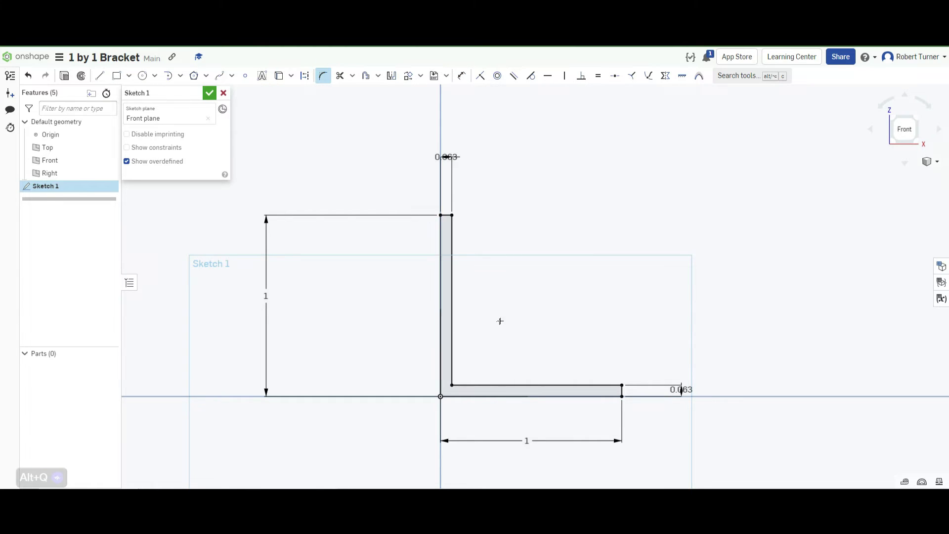
pyautogui.scroll(-5, 500, 321)
pyautogui.scroll(4, 551, 356)
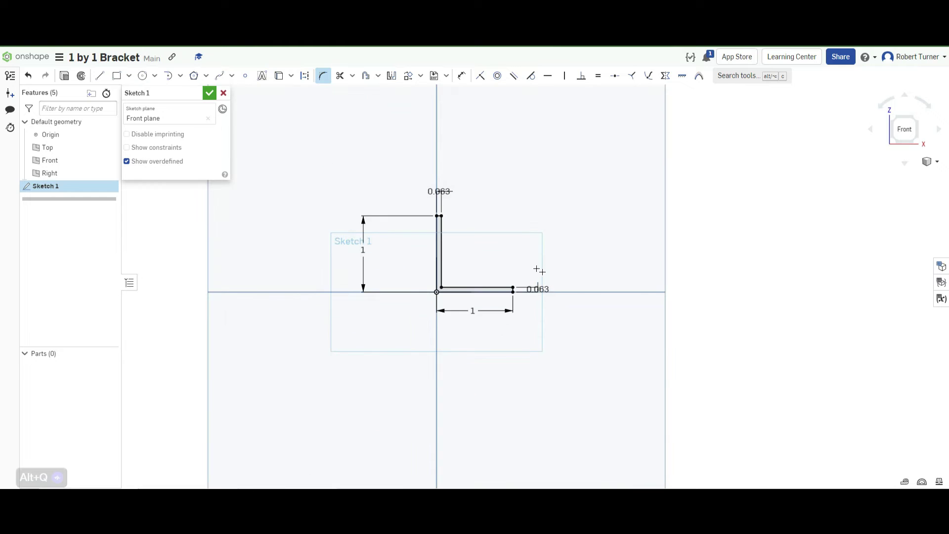
pyautogui.scroll(3, 537, 269)
pyautogui.moveTo(515, 286); pyautogui.dragTo(565, 305, button='middle')
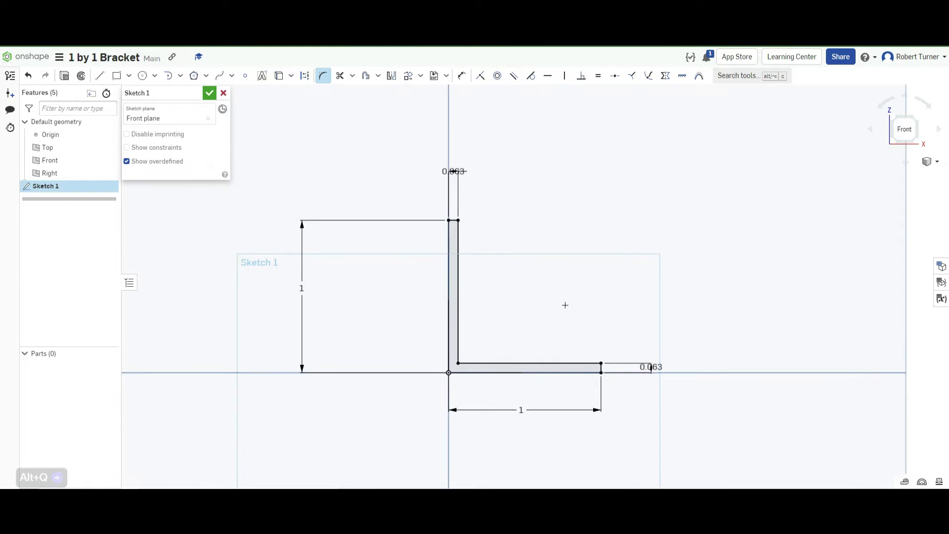
pyautogui.scroll(3, 565, 305)
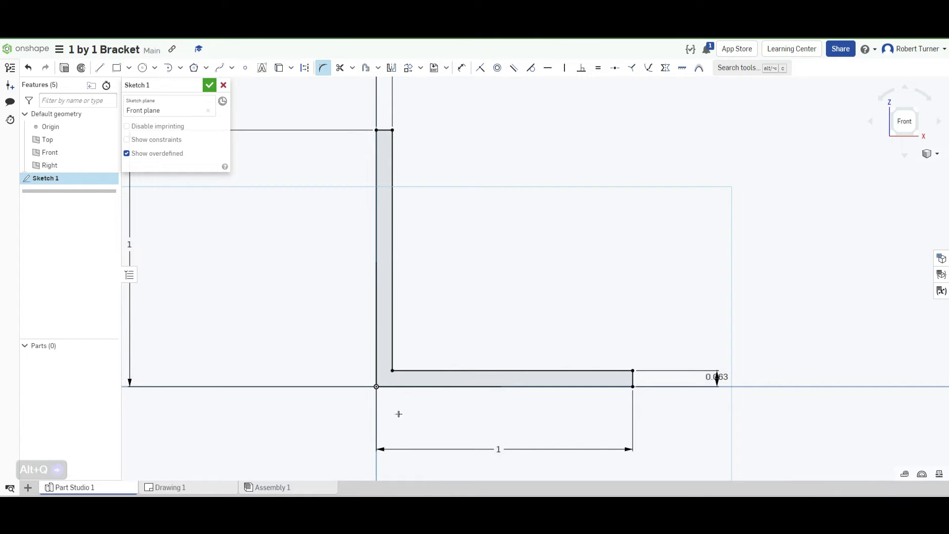
pyautogui.scroll(5, 396, 415)
pyautogui.moveTo(374, 379); pyautogui.dragTo(409, 377, button='middle')
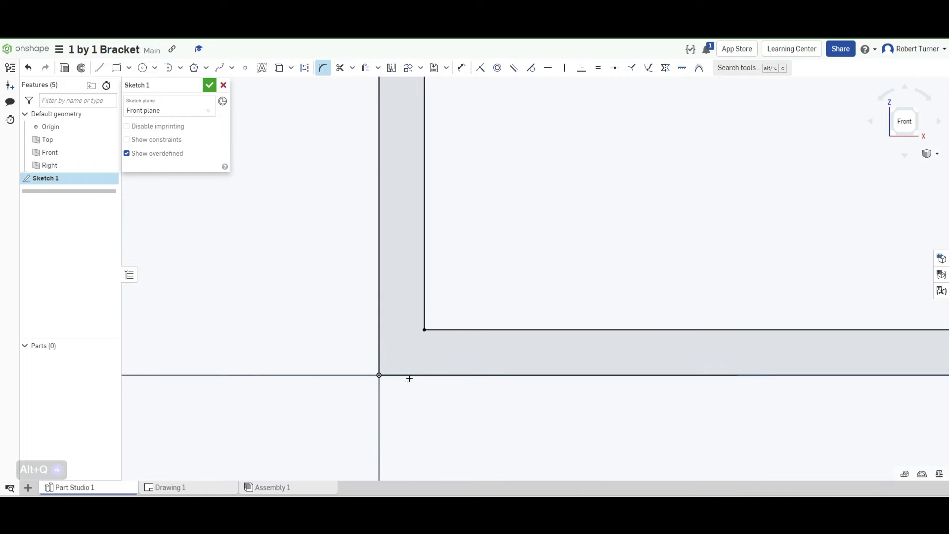
pyautogui.click(423, 329)
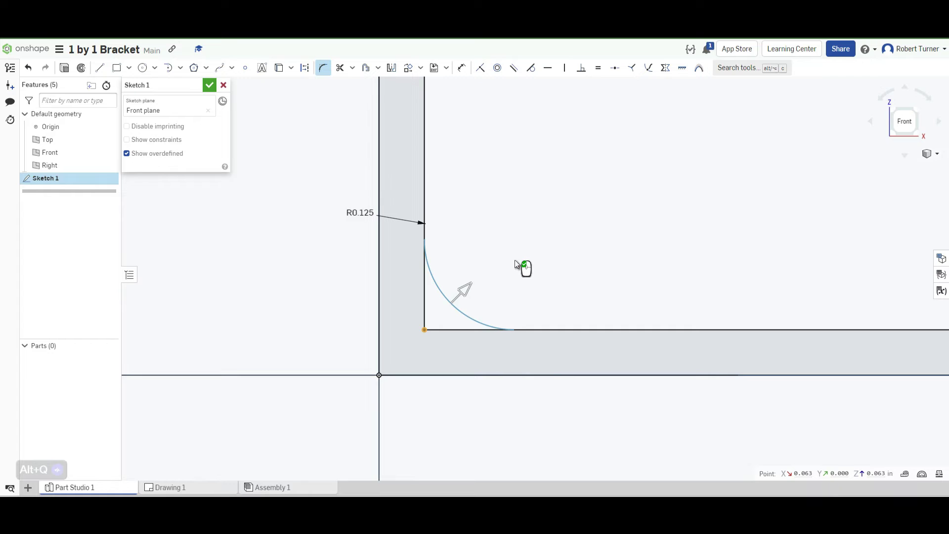
pyautogui.doubleClick(359, 213)
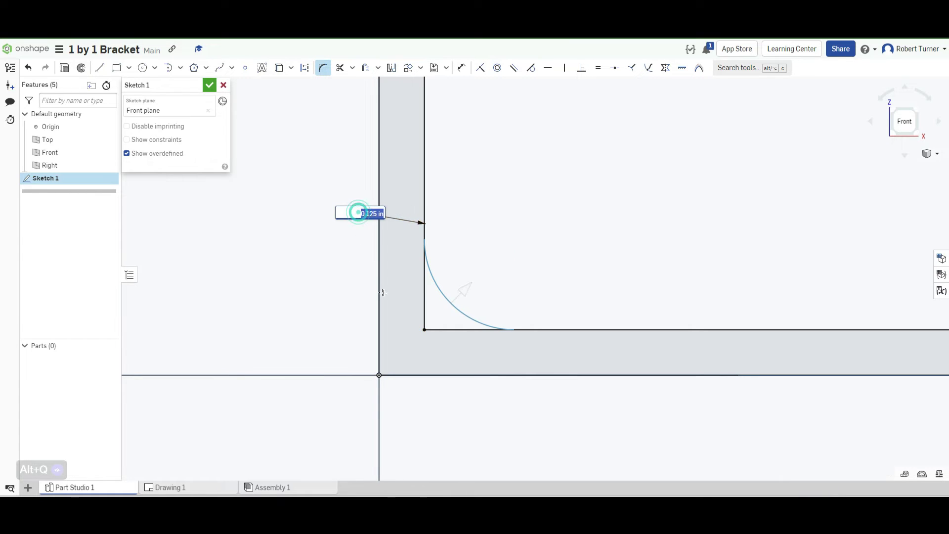
pyautogui.write('1')
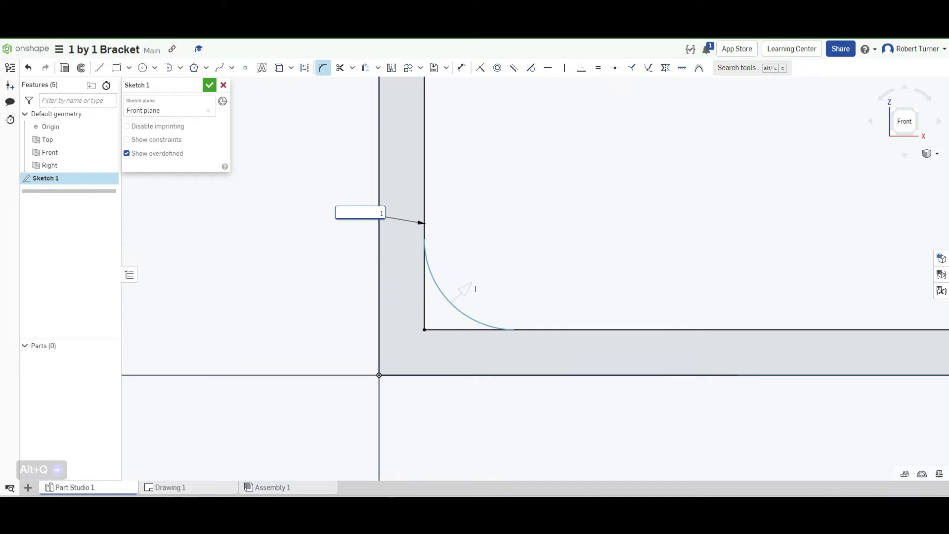
pyautogui.write('/8')
pyautogui.press('Return')
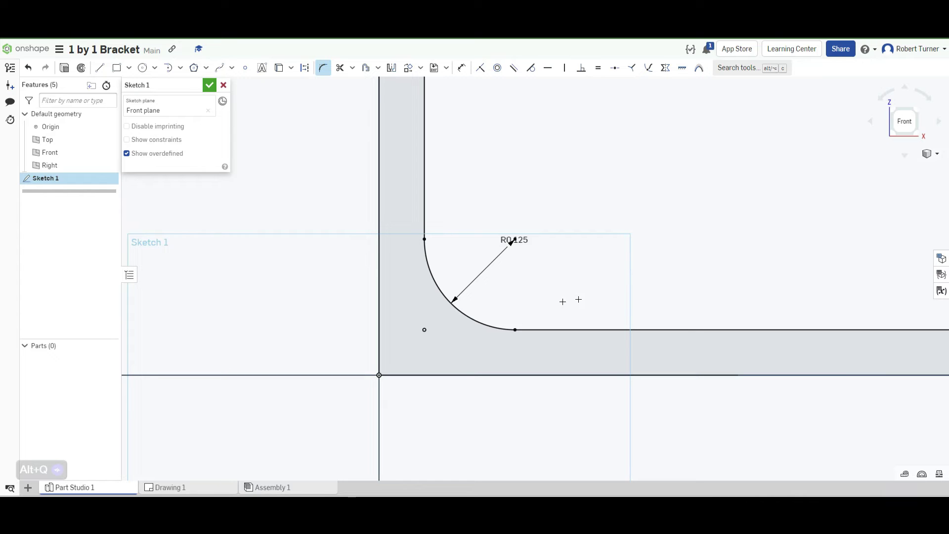
pyautogui.click(378, 374)
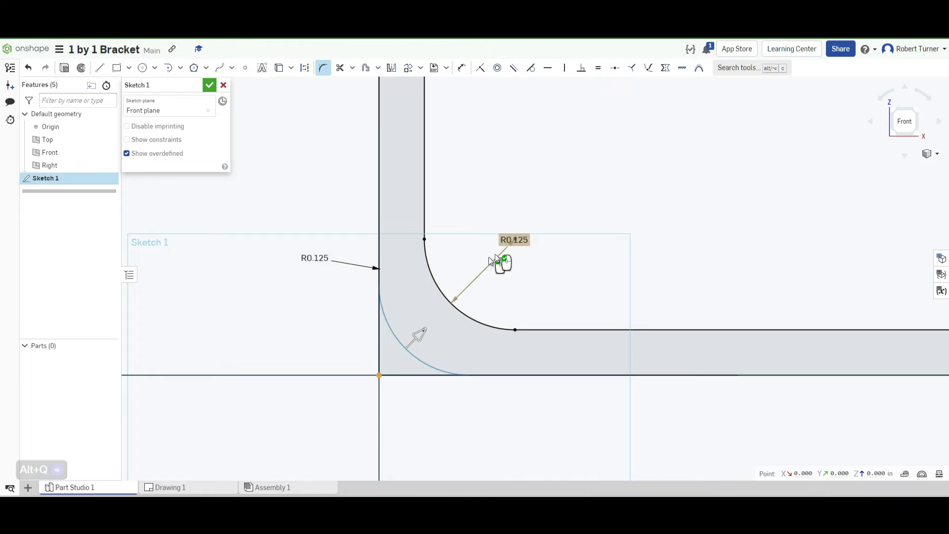
pyautogui.click(215, 298)
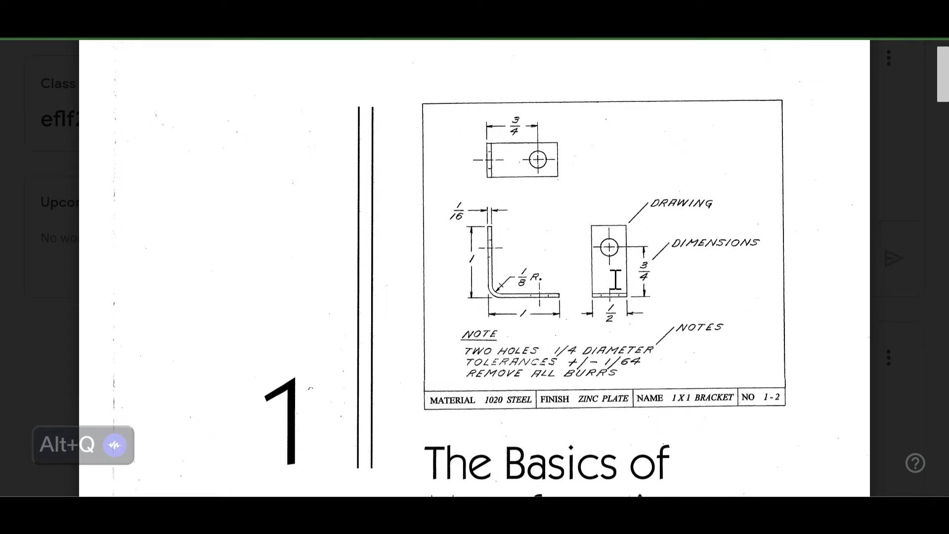
pyautogui.doubleClick(613, 307)
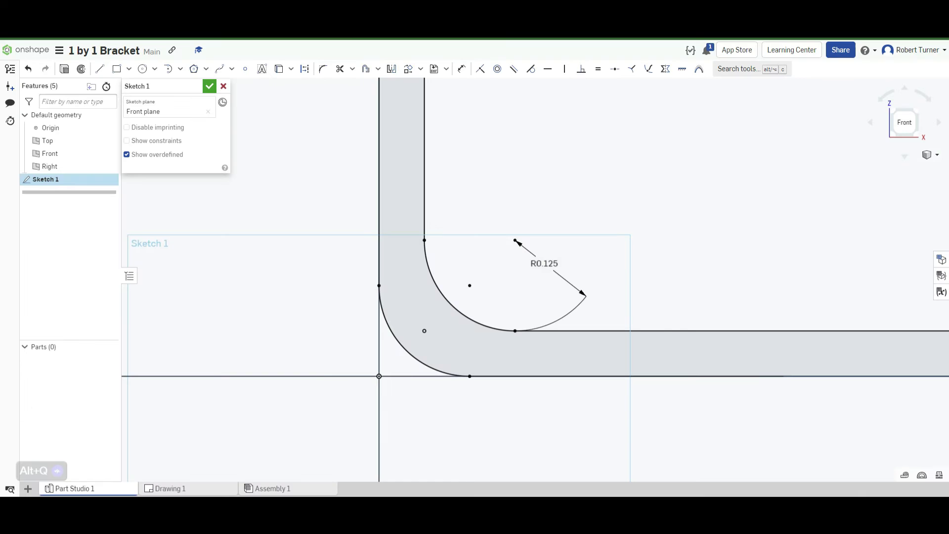
# Accept Sketch 1 and orbit to a 3-D view of the filleted L profile
pyautogui.click(210, 87)
pyautogui.scroll(-6, 514, 227)
pyautogui.moveTo(568, 208); pyautogui.dragTo(465, 294, button='middle')
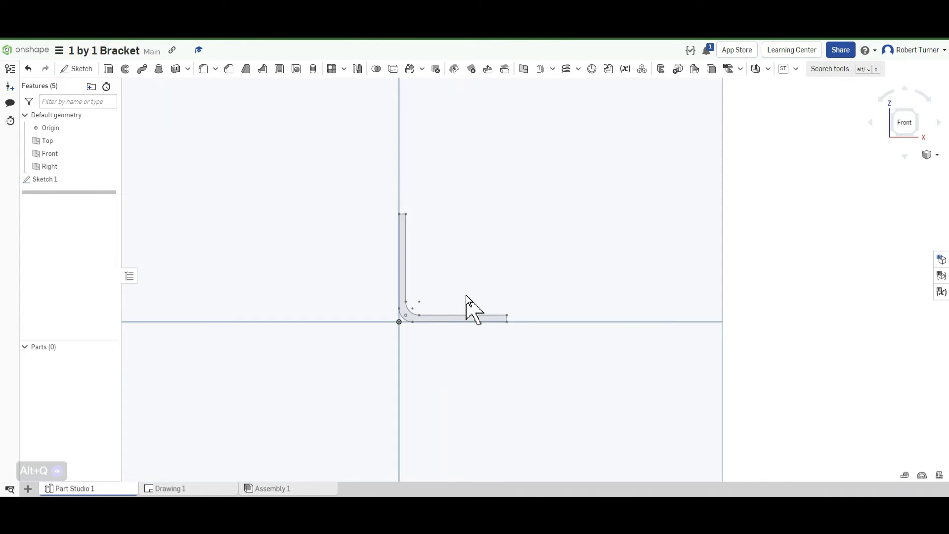
pyautogui.scroll(4, 462, 282)
pyautogui.scroll(-2, 561, 280)
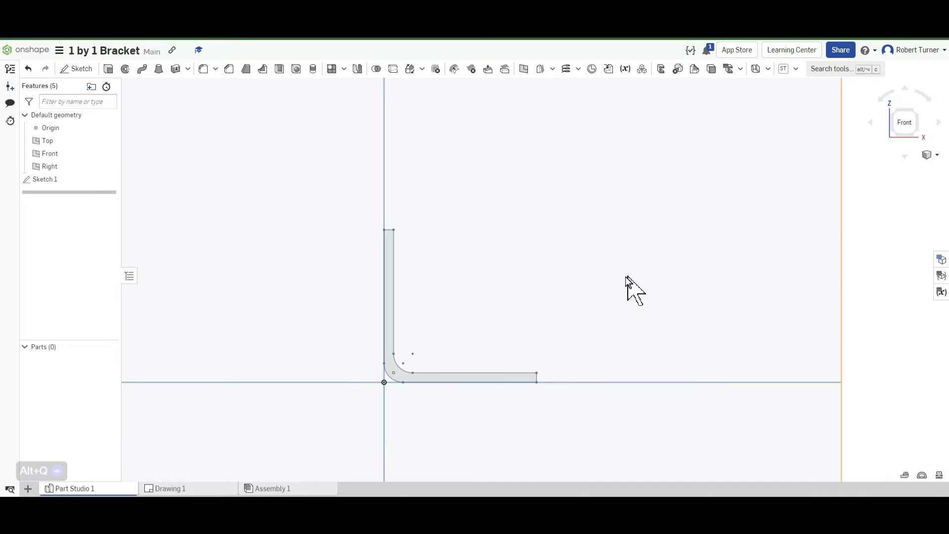
pyautogui.moveTo(624, 277); pyautogui.dragTo(702, 260, button='right')
pyautogui.scroll(-3, 591, 274)
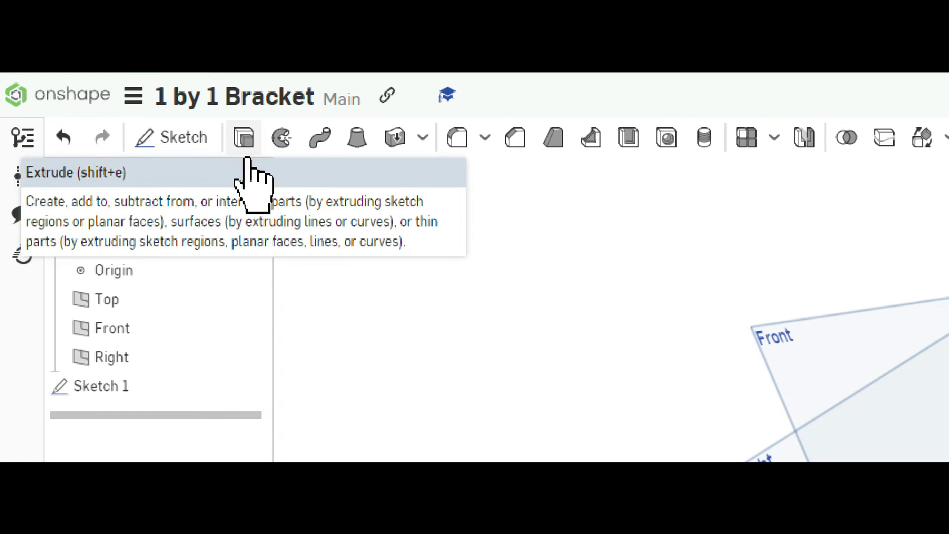
# Extrude the L profile region as a new part, direction flipped, 0.5 in deep
pyautogui.click(243, 136)
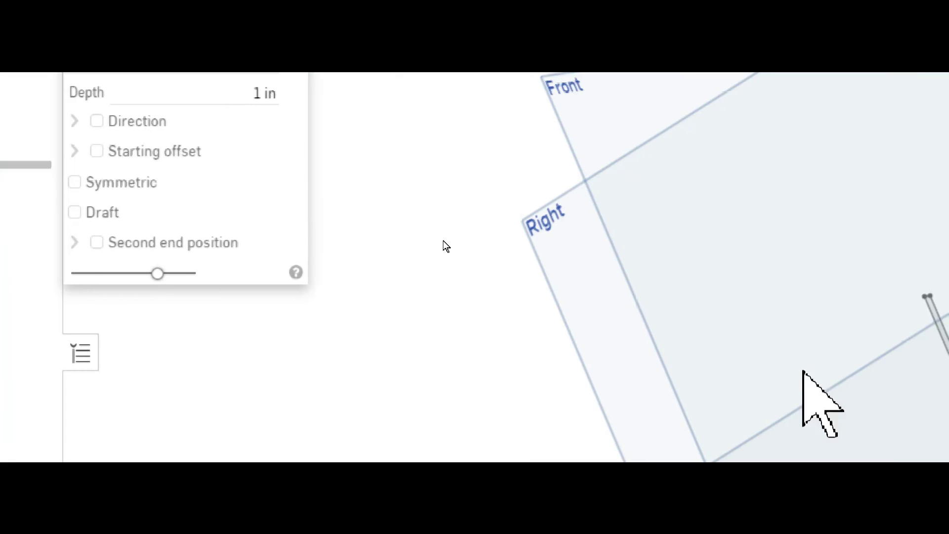
pyautogui.scroll(3, 528, 381)
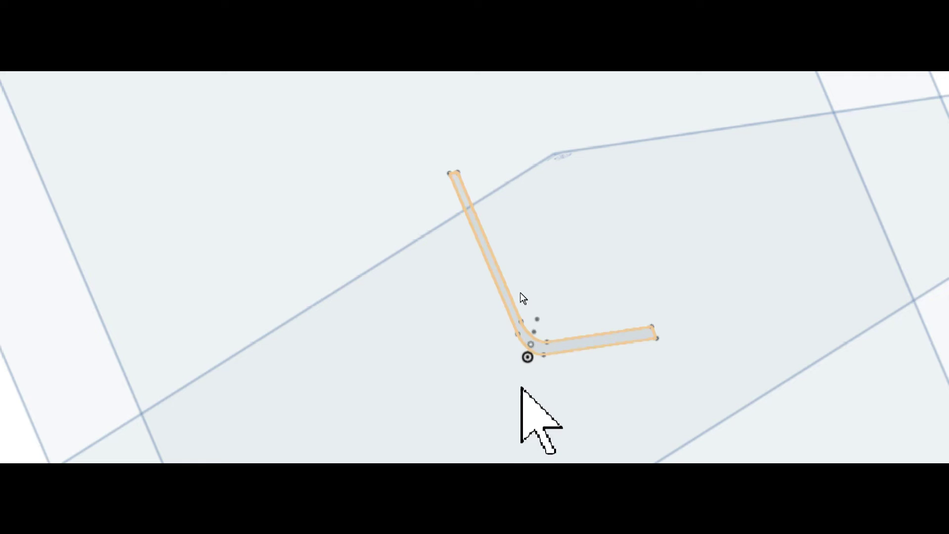
pyautogui.click(535, 268)
pyautogui.hotkey('shift', 'e')
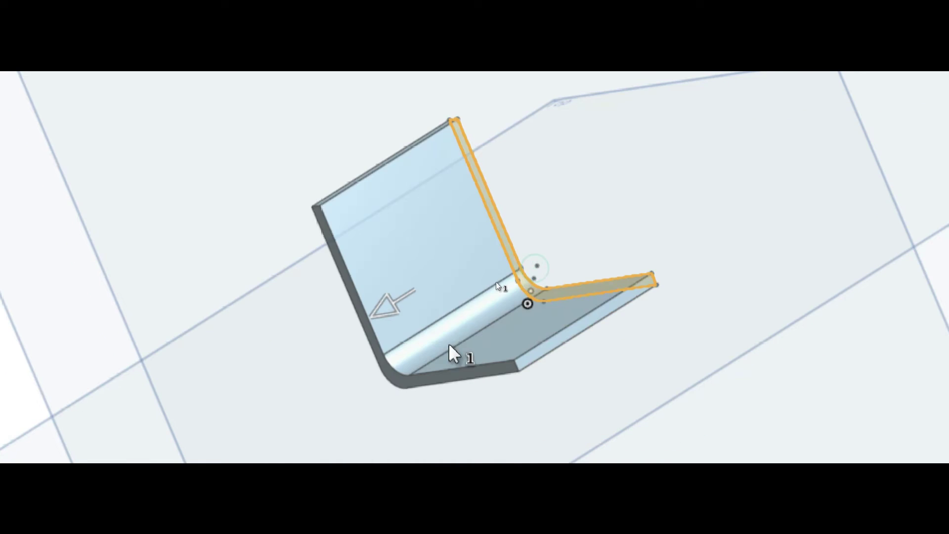
pyautogui.scroll(-2, 549, 267)
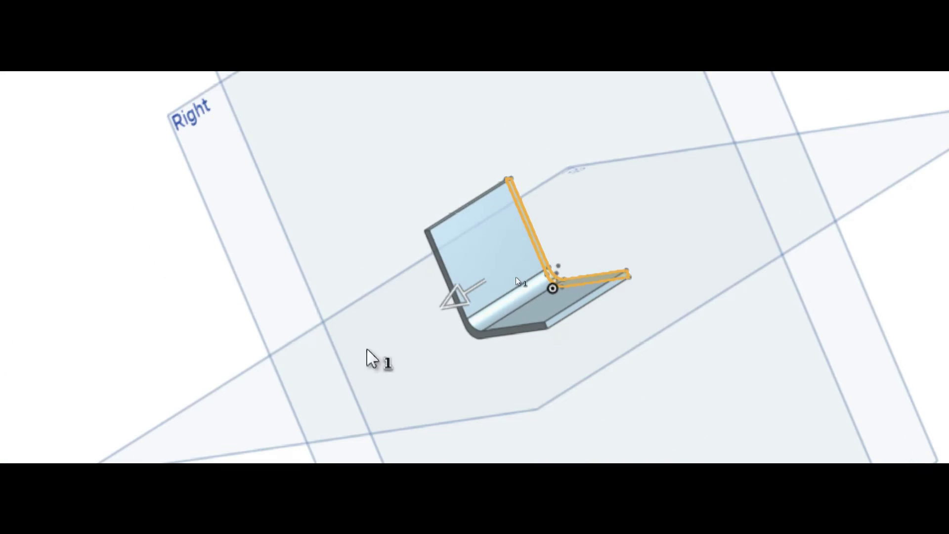
pyautogui.click(455, 299)
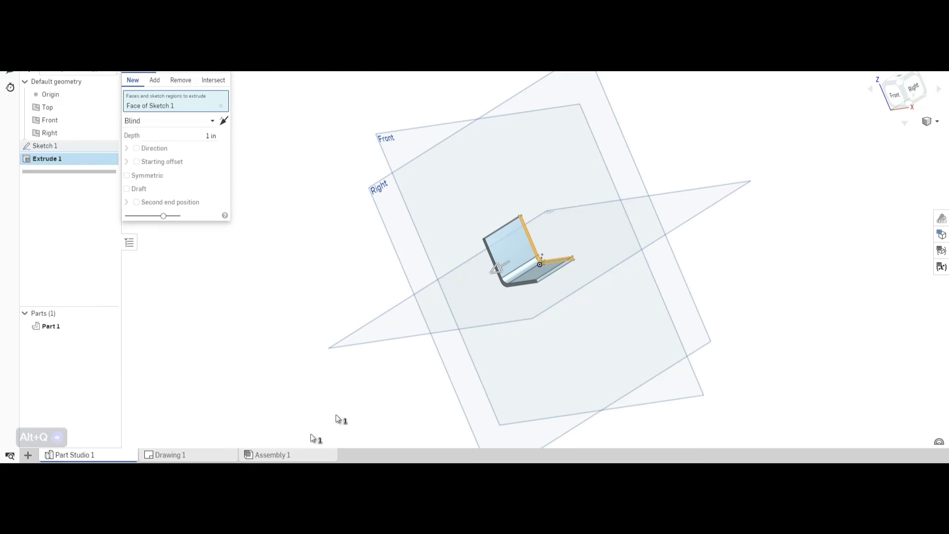
pyautogui.click(210, 135)
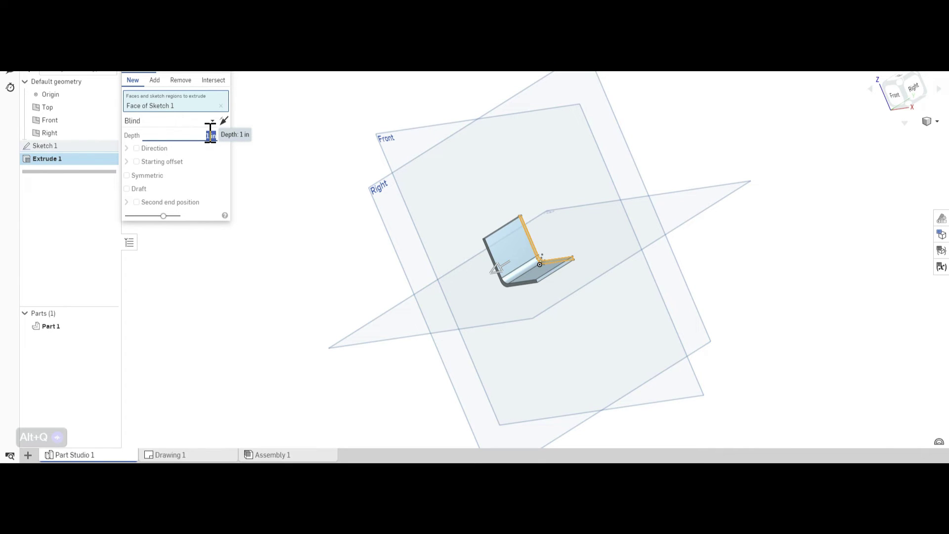
pyautogui.press('BackSpace')
pyautogui.press('Return')
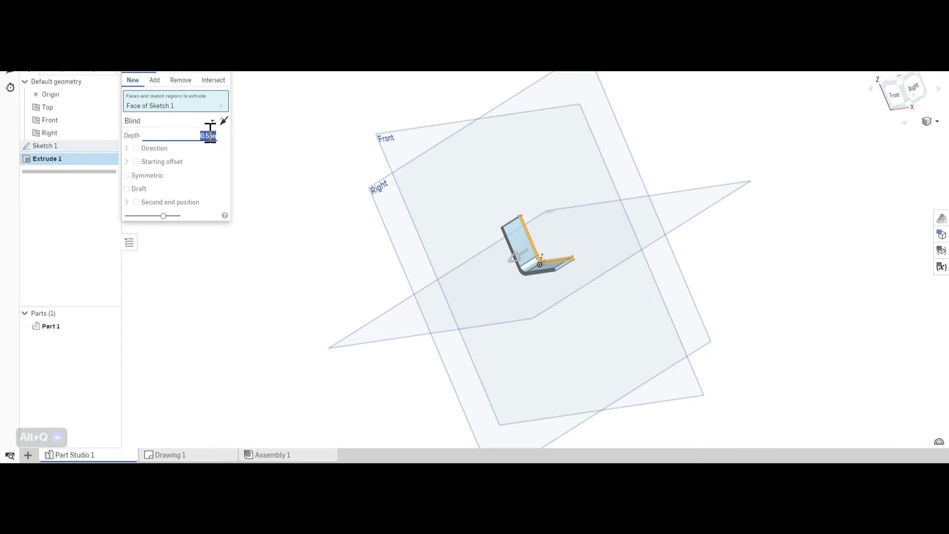
# Commit Extrude 1 to create Part 1, then orbit to face the upright leg's side
pyautogui.click(209, 72)
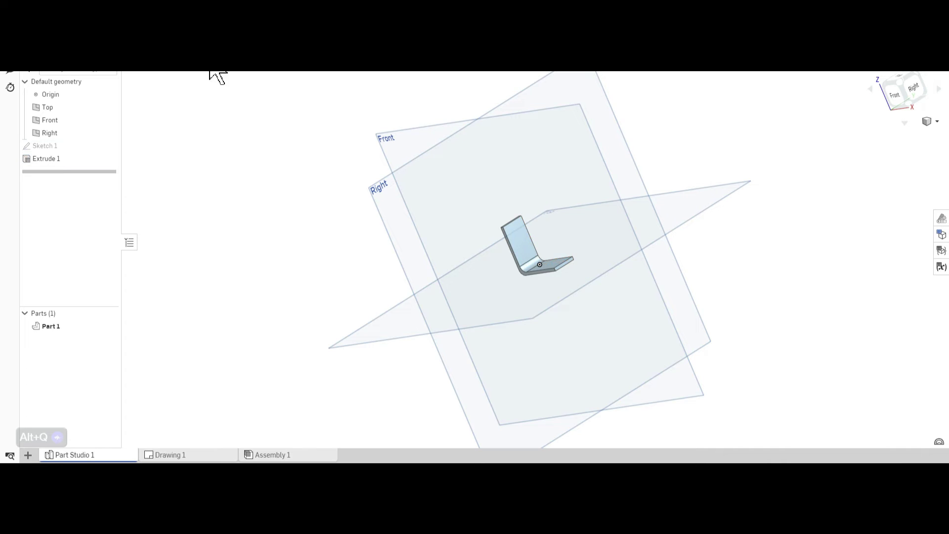
pyautogui.scroll(5, 534, 307)
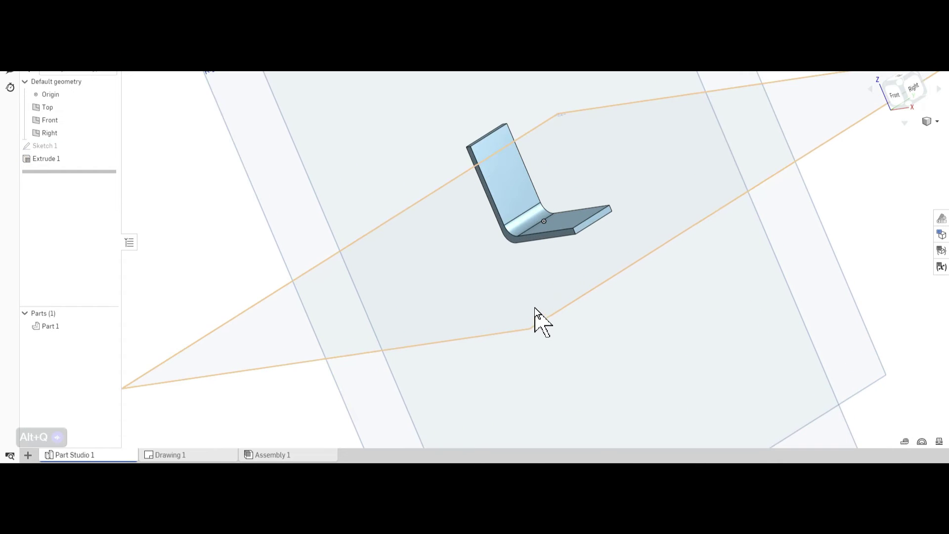
pyautogui.scroll(-2, 527, 296)
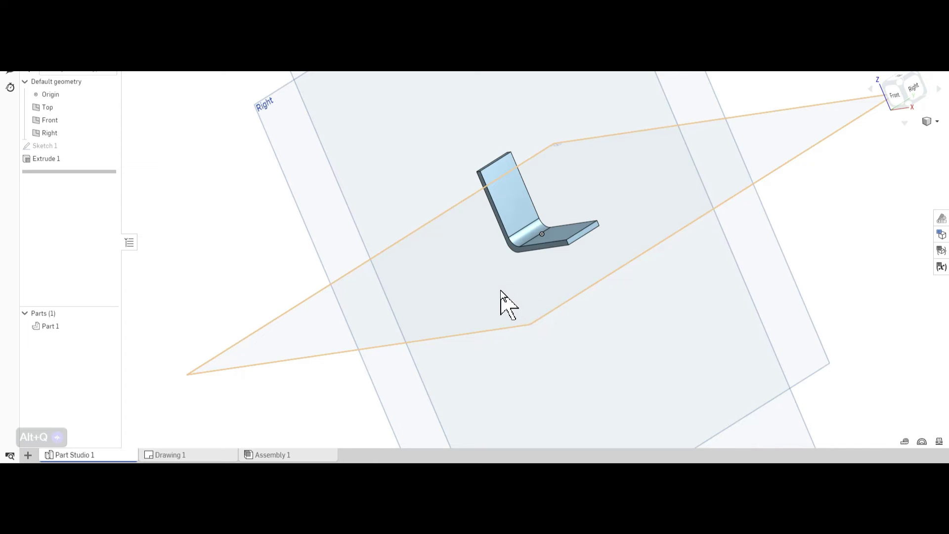
pyautogui.moveTo(500, 290); pyautogui.dragTo(573, 273, button='right')
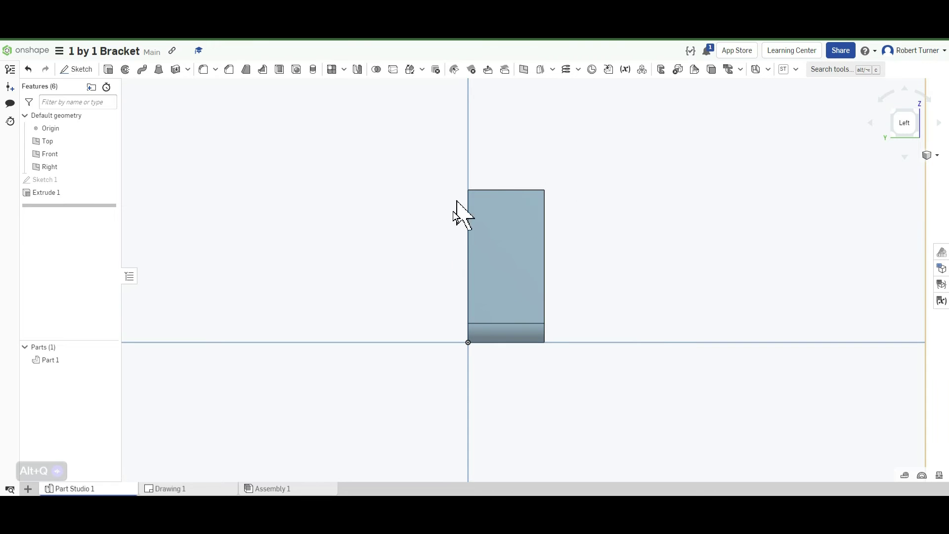
# Open a new Sketch 2 on the upright leg's side face (Face of Extrude 1)
pyautogui.click(77, 71)
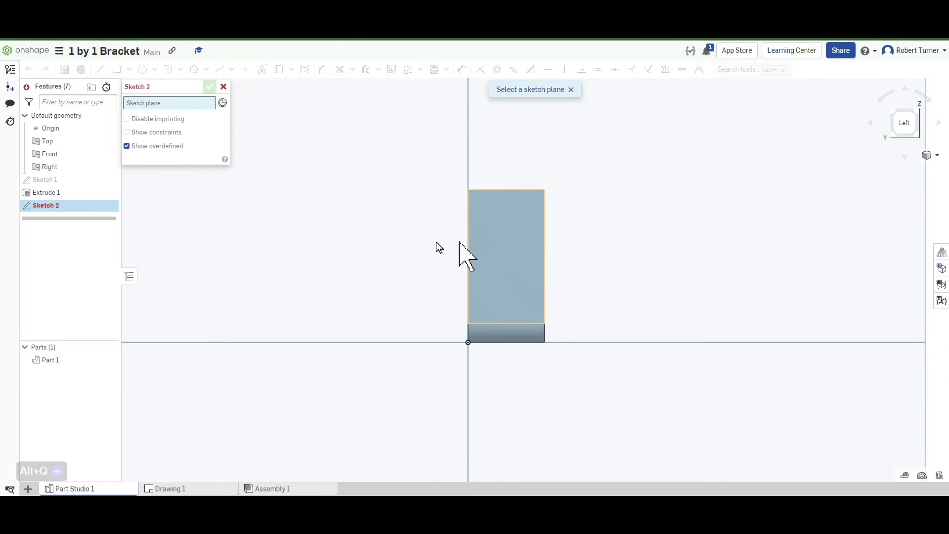
pyautogui.click(505, 225)
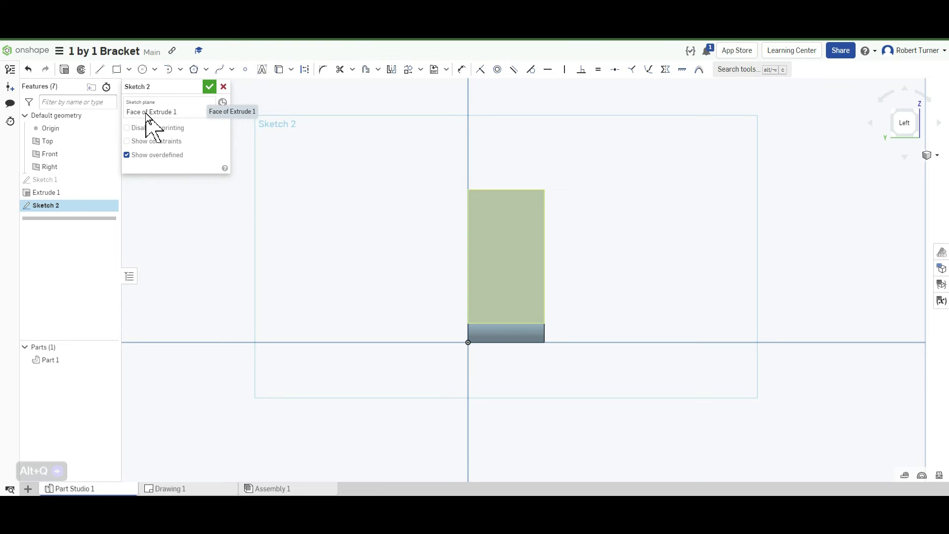
# Draw a circle on the leg face centred below the top edge's midpoint, about Ø0.189
pyautogui.press('c')
pyautogui.scroll(5, 506, 189)
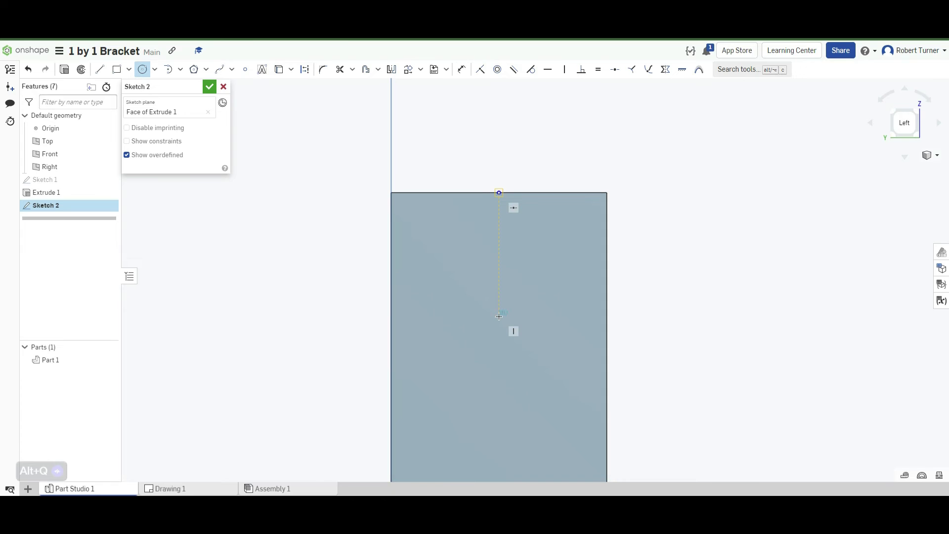
pyautogui.click(499, 317)
pyautogui.click(539, 319)
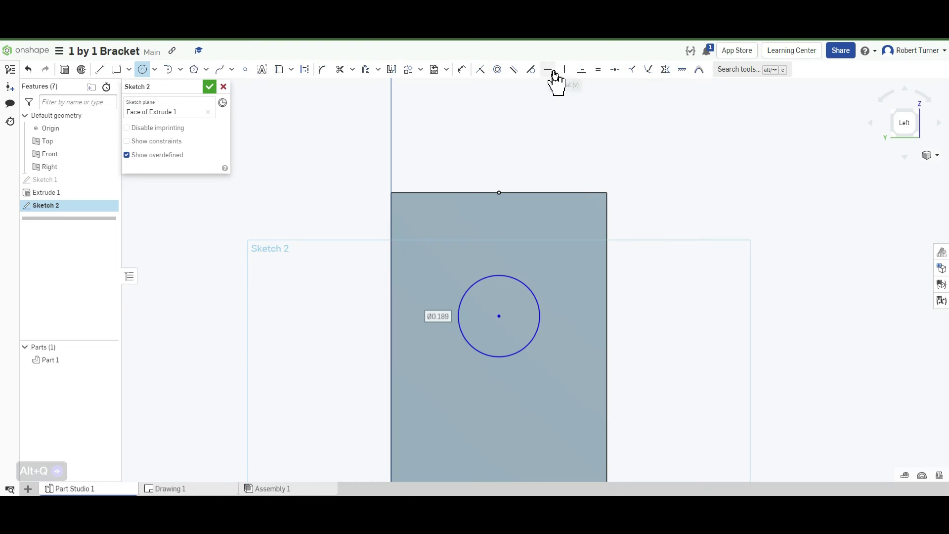
# Dimension the circle's diameter to .25 in so it reads Ø0.25
pyautogui.click(462, 70)
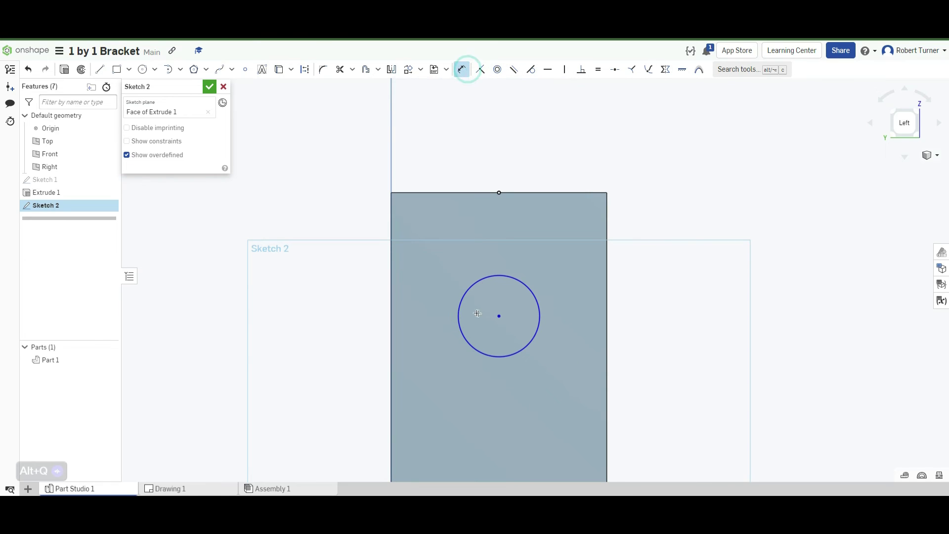
pyautogui.click(464, 294)
pyautogui.click(441, 267)
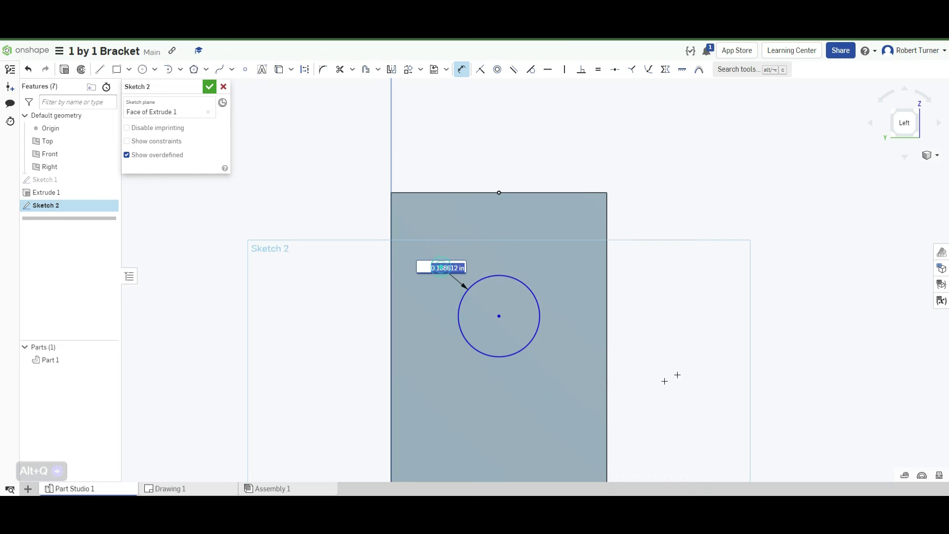
pyautogui.write('.25')
pyautogui.press('Return')
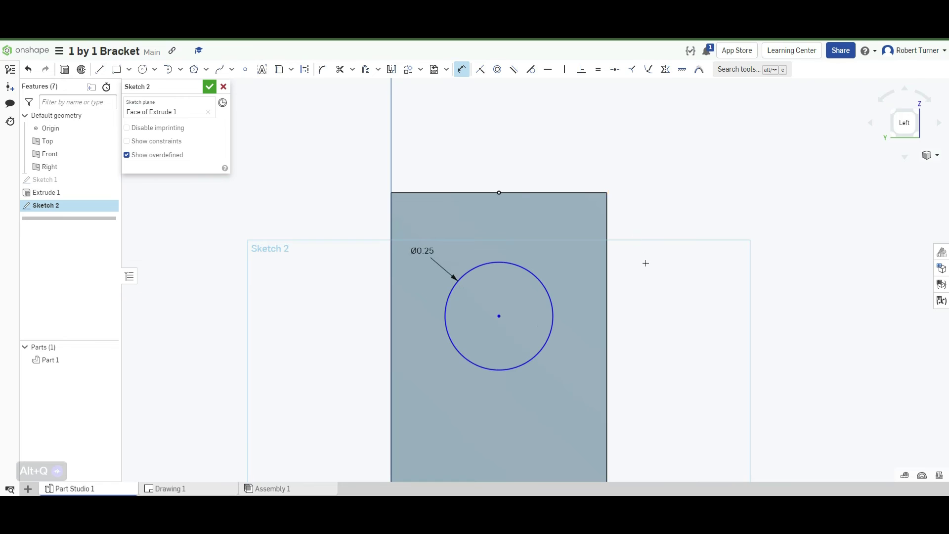
pyautogui.scroll(-3, 663, 286)
pyautogui.moveTo(704, 310)
pyautogui.mouseDown(button='middle')
pyautogui.moveTo(646, 233)
pyautogui.moveTo(635, 235)
pyautogui.mouseUp(button='middle')
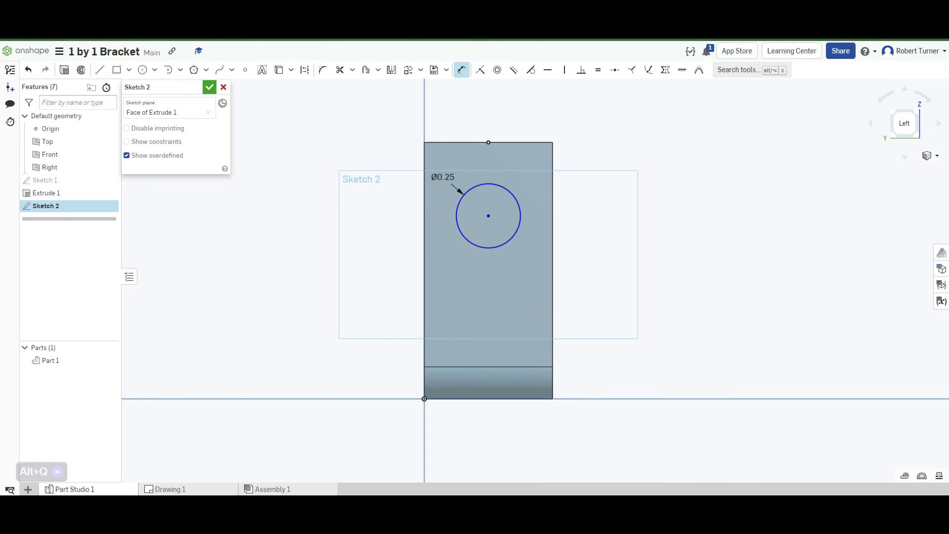
pyautogui.click(265, 39)
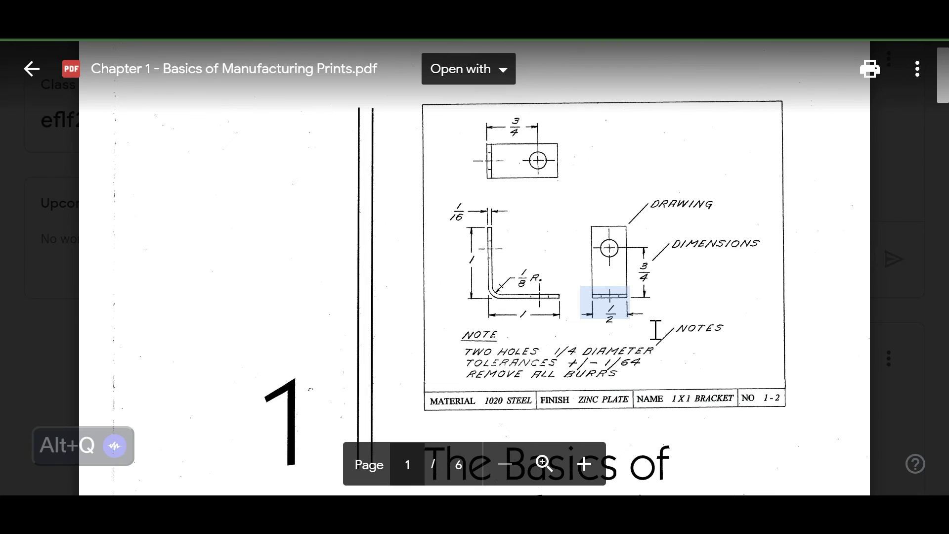
pyautogui.moveTo(648, 296)
pyautogui.mouseDown()
pyautogui.moveTo(636, 292)
pyautogui.moveTo(642, 260)
pyautogui.moveTo(644, 285)
pyautogui.moveTo(618, 303)
pyautogui.mouseUp()
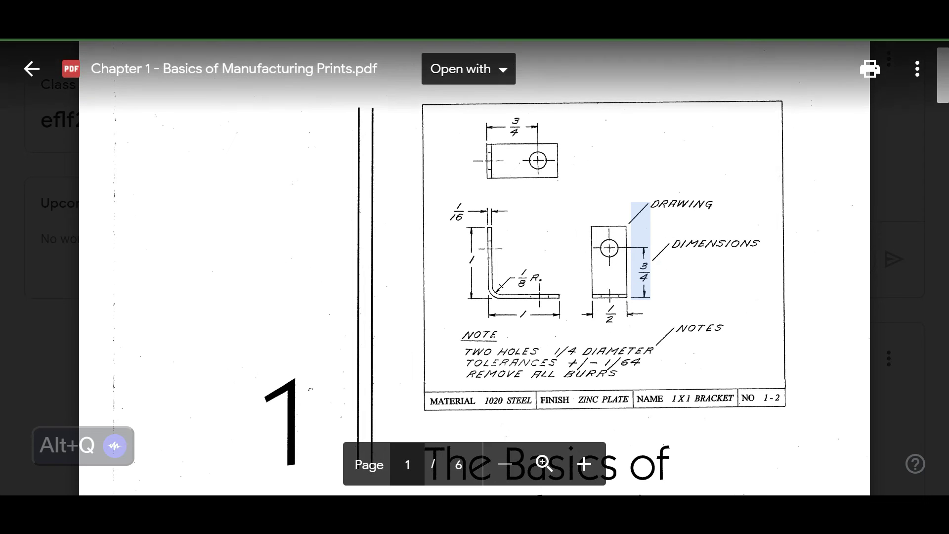
pyautogui.hotkey('ctrl', 'Tab')
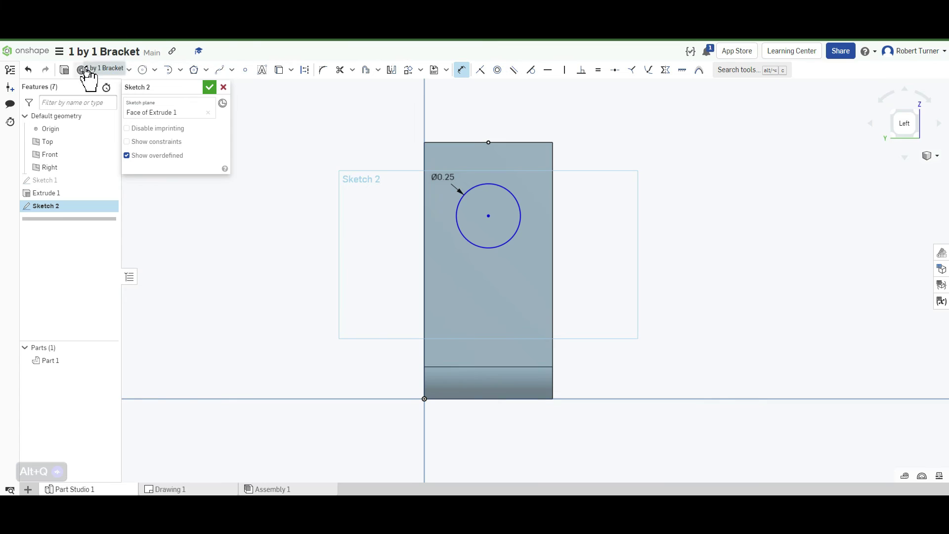
# Draw a vertical line from the bottom edge's midpoint to the circle centre, set it to 3/4, and close Sketch 2
pyautogui.click(101, 70)
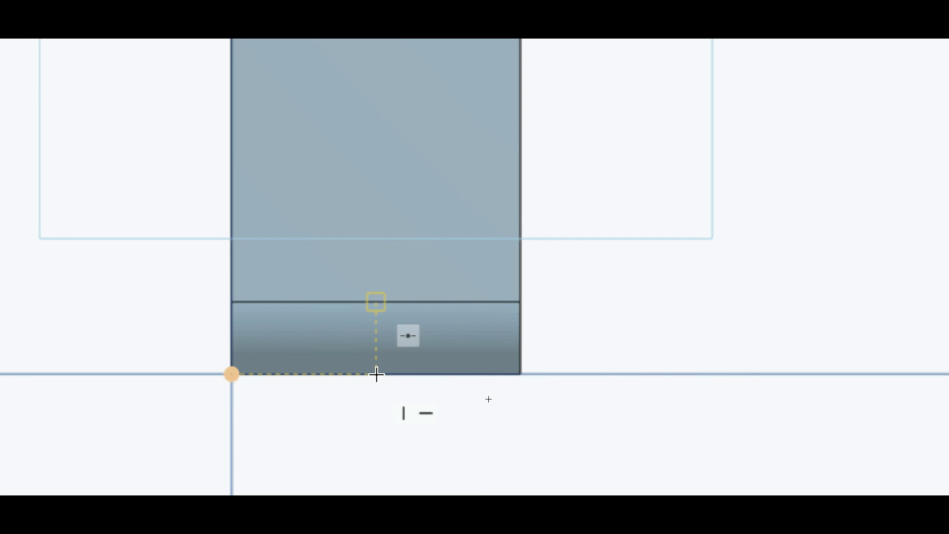
pyautogui.click(487, 398)
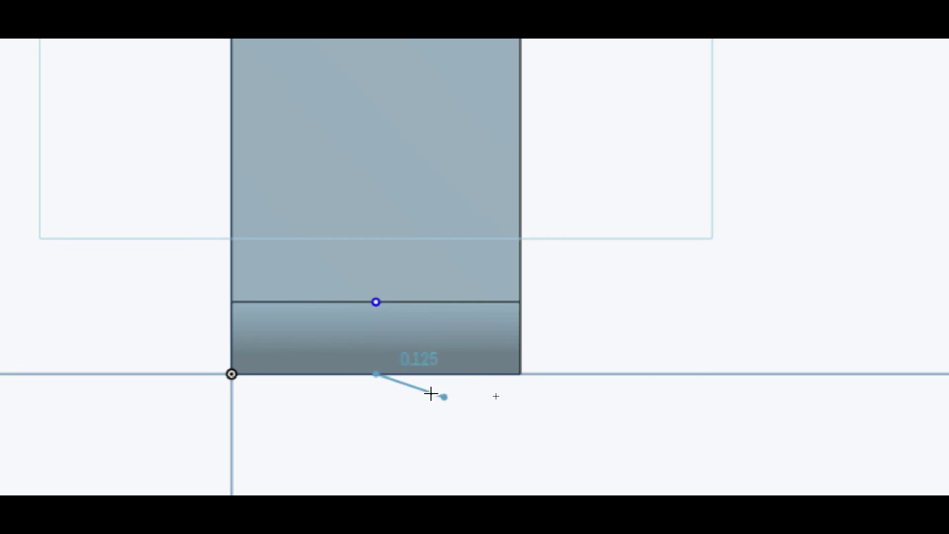
pyautogui.click(488, 216)
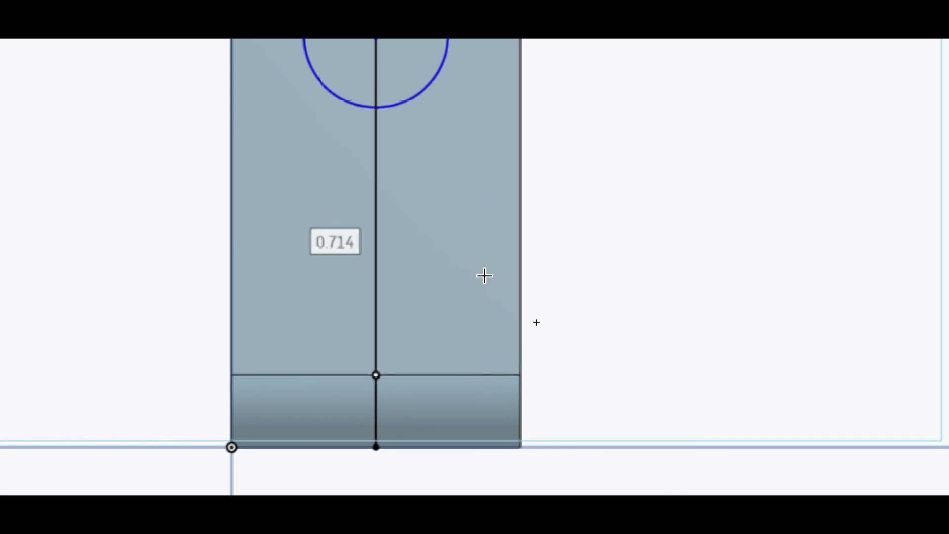
pyautogui.write('3/4')
pyautogui.press('Return')
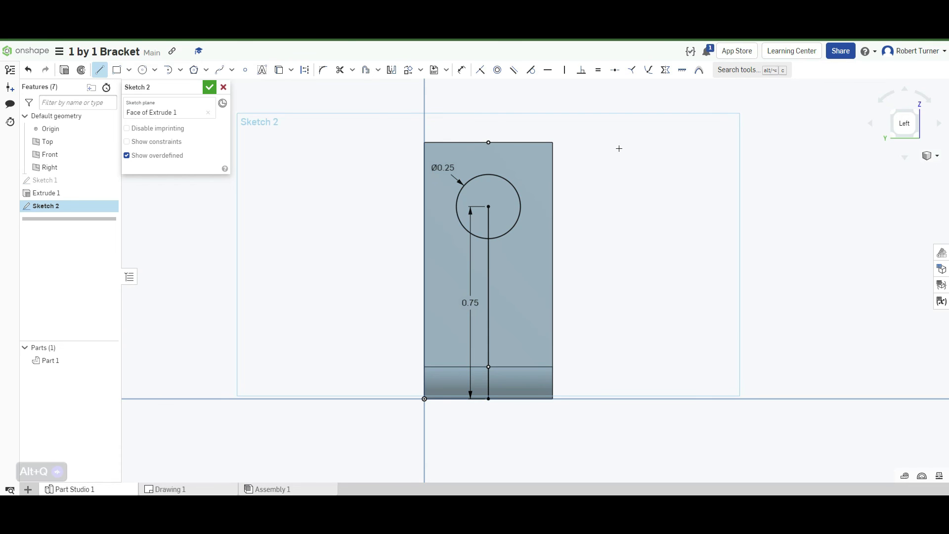
pyautogui.click(209, 87)
# Switch to the Bottom view and start Sketch 3 on the other leg's face
pyautogui.moveTo(602, 420)
pyautogui.mouseDown(button='right')
pyautogui.moveTo(600, 393)
pyautogui.moveTo(544, 411)
pyautogui.mouseUp(button='right')
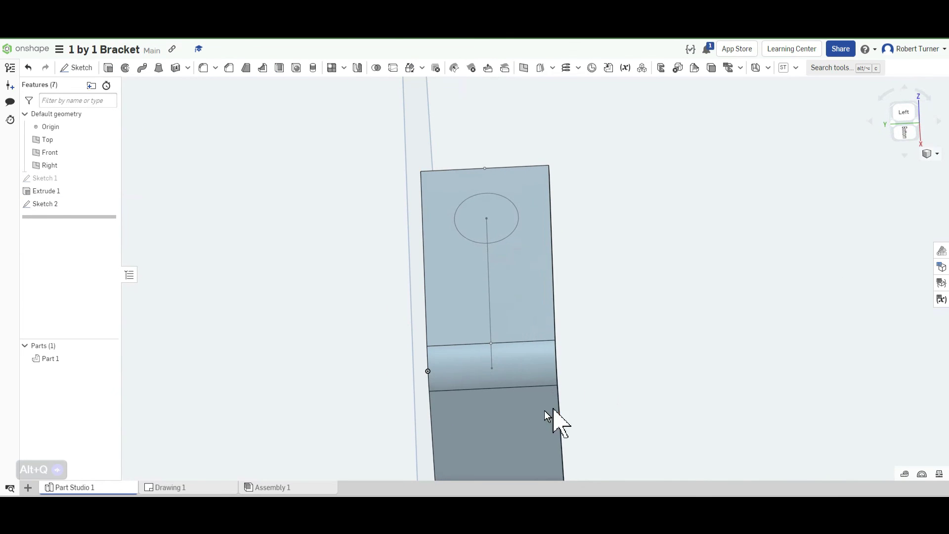
pyautogui.click(905, 140)
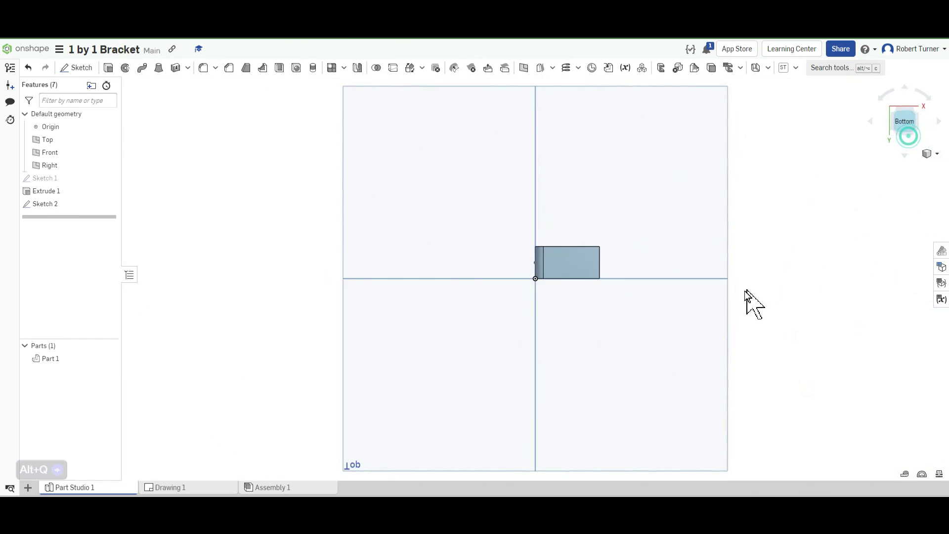
pyautogui.scroll(5, 583, 275)
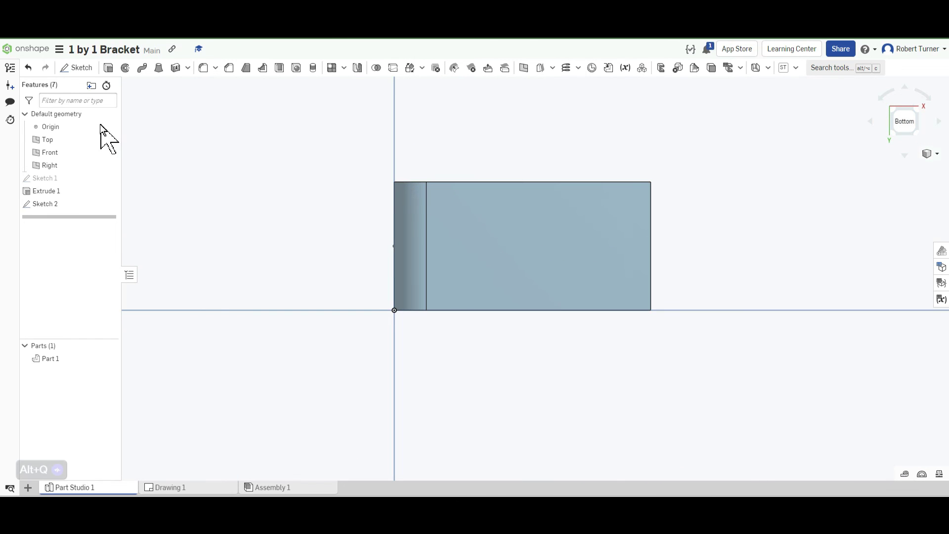
pyautogui.click(89, 73)
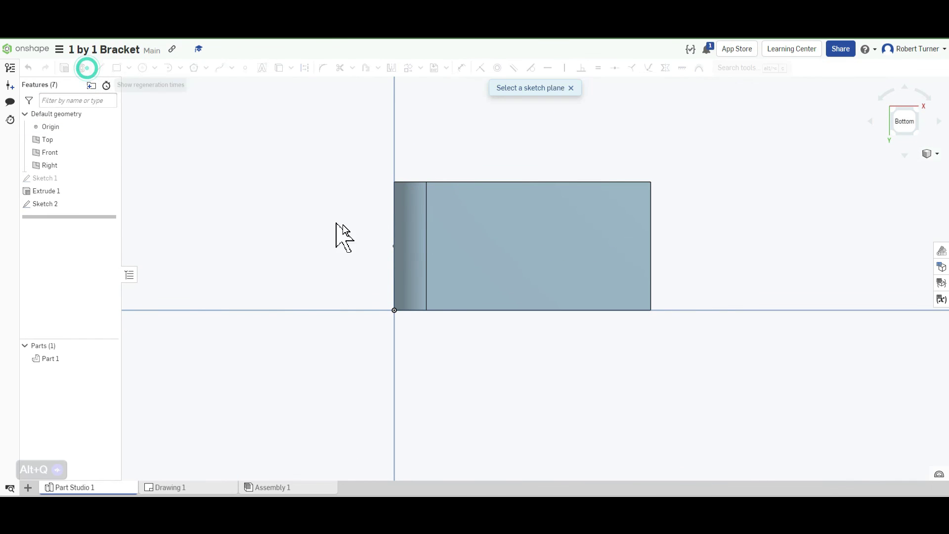
pyautogui.click(523, 237)
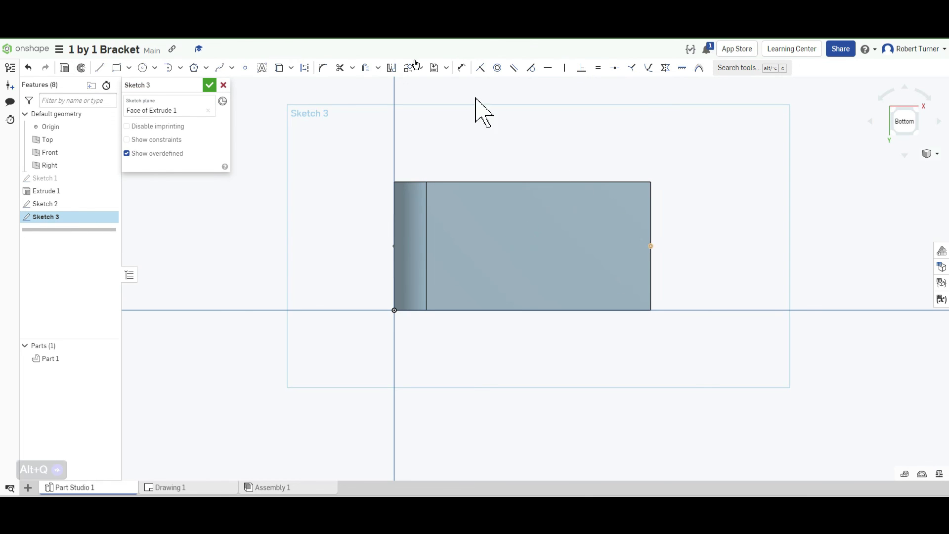
# Draw a circle and a 0.75 line from the left edge's midpoint to its centre
pyautogui.click(142, 67)
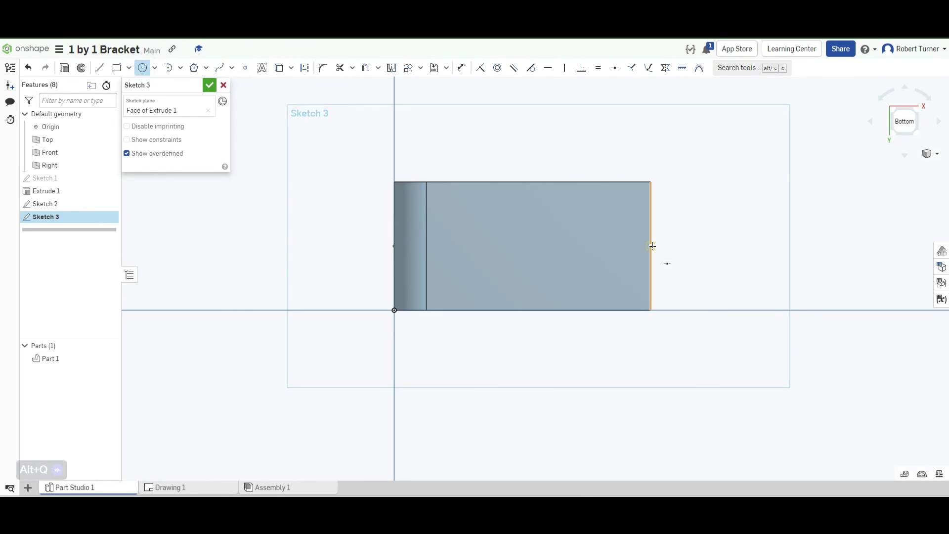
pyautogui.click(607, 246)
pyautogui.click(593, 230)
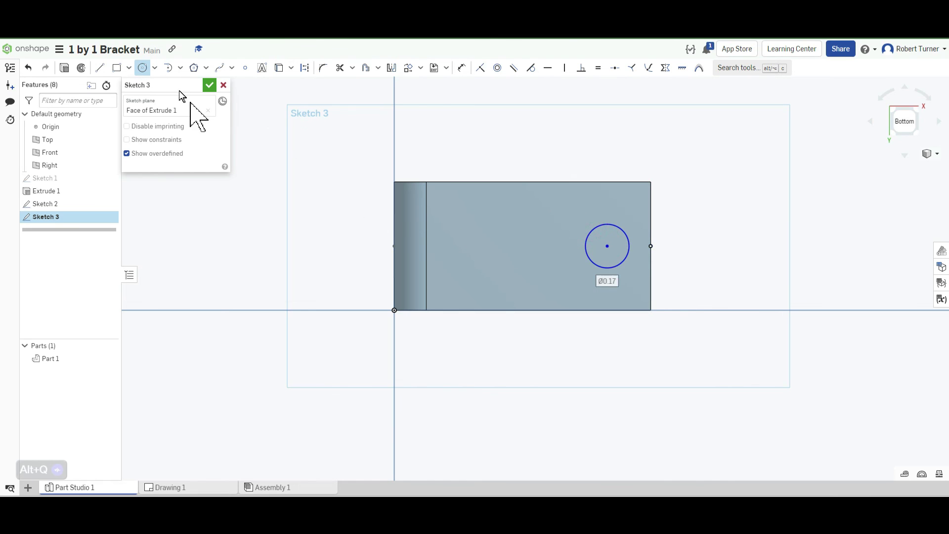
pyautogui.click(100, 67)
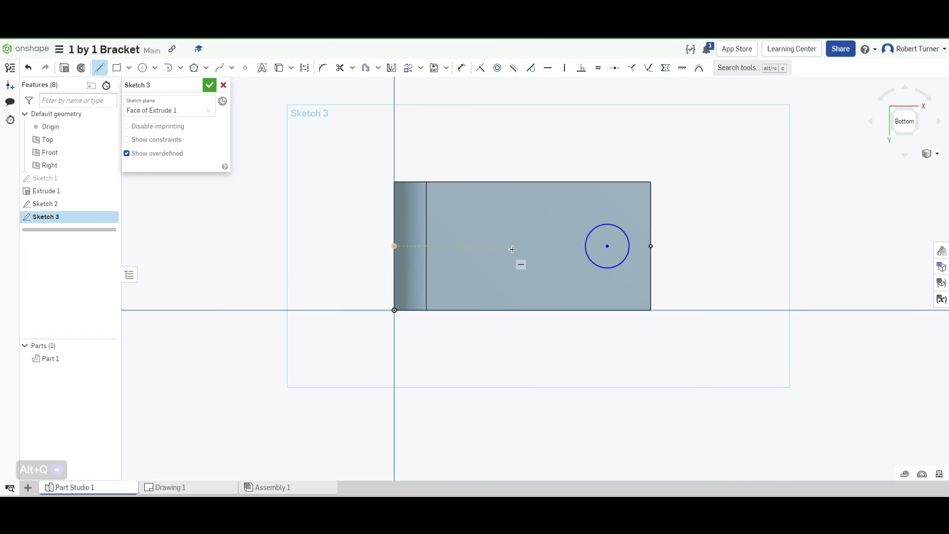
pyautogui.click(397, 246)
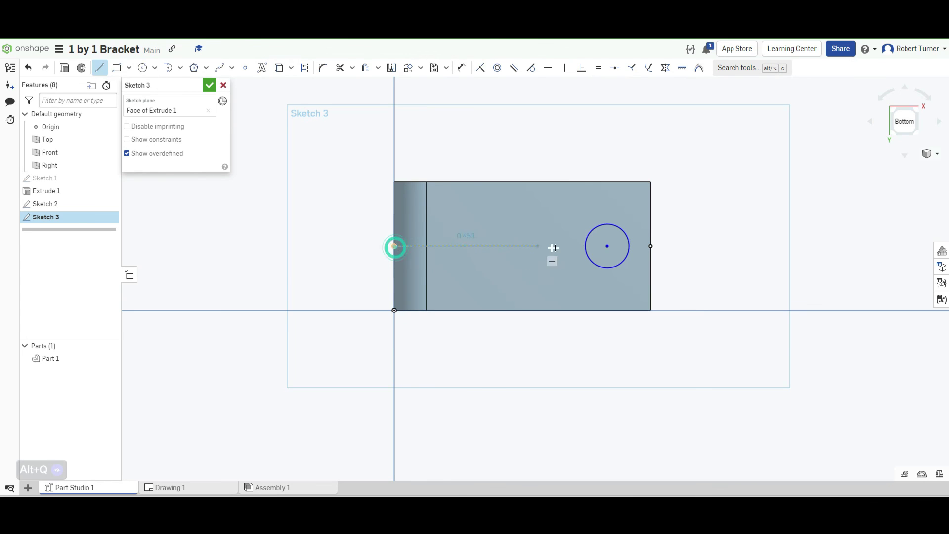
pyautogui.click(607, 246)
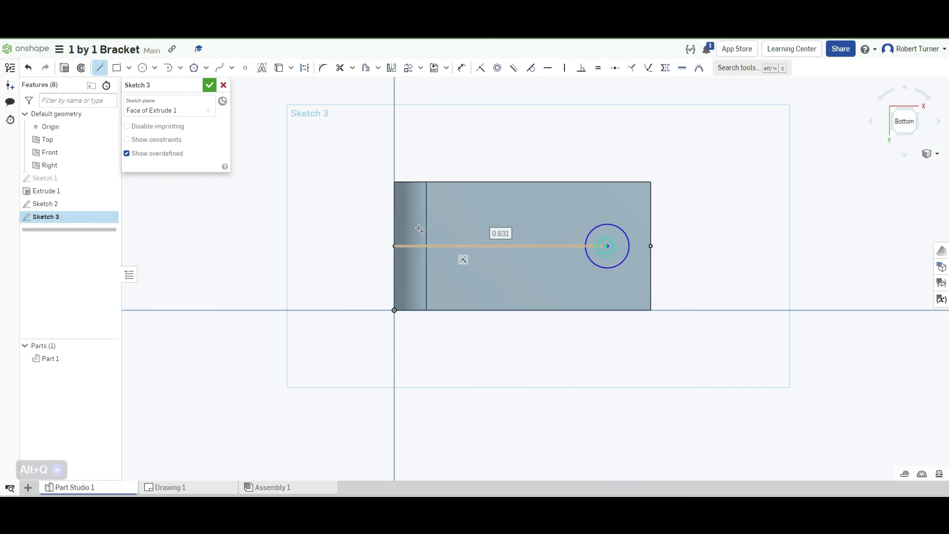
pyautogui.press('Return')
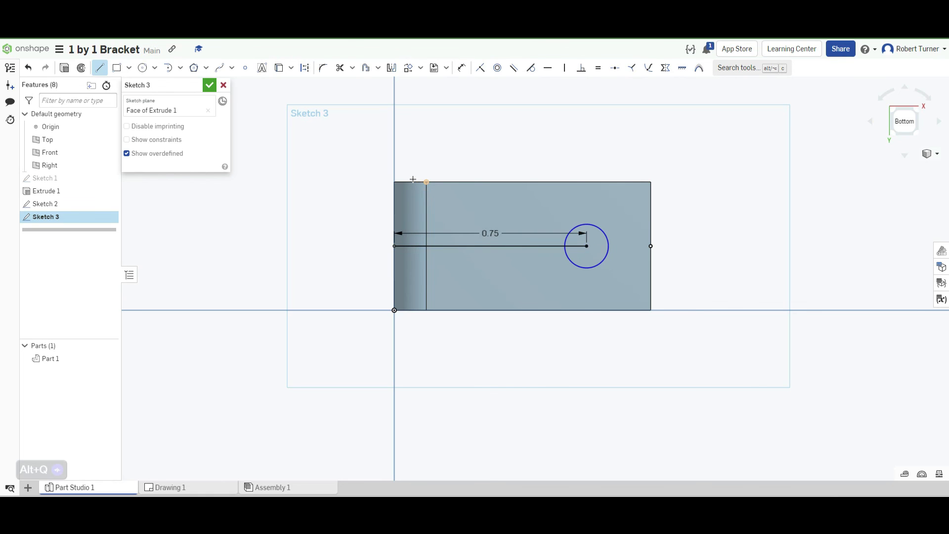
# Set the second circle's diameter to 0.25 and close Sketch 3
pyautogui.click(461, 68)
pyautogui.click(600, 237)
pyautogui.doubleClick(608, 206)
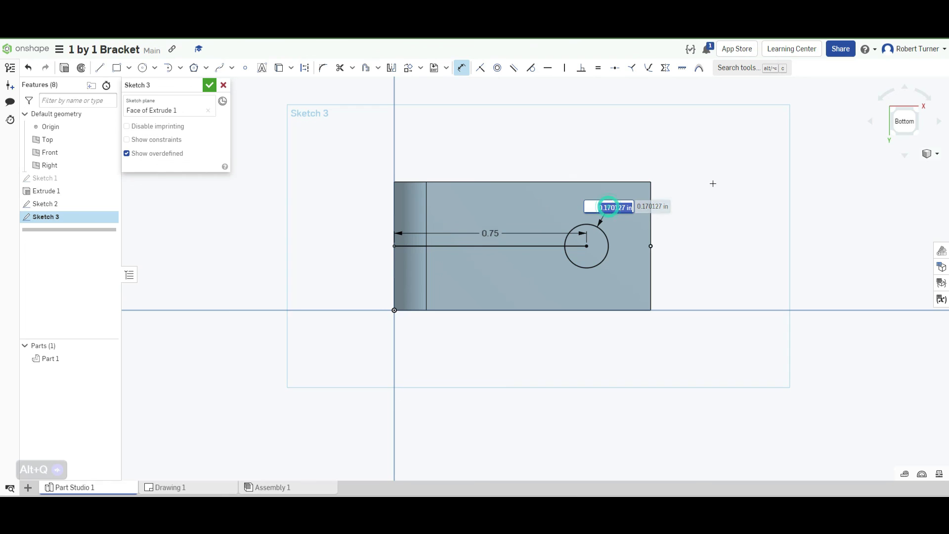
pyautogui.press('BackSpace')
pyautogui.press('Return')
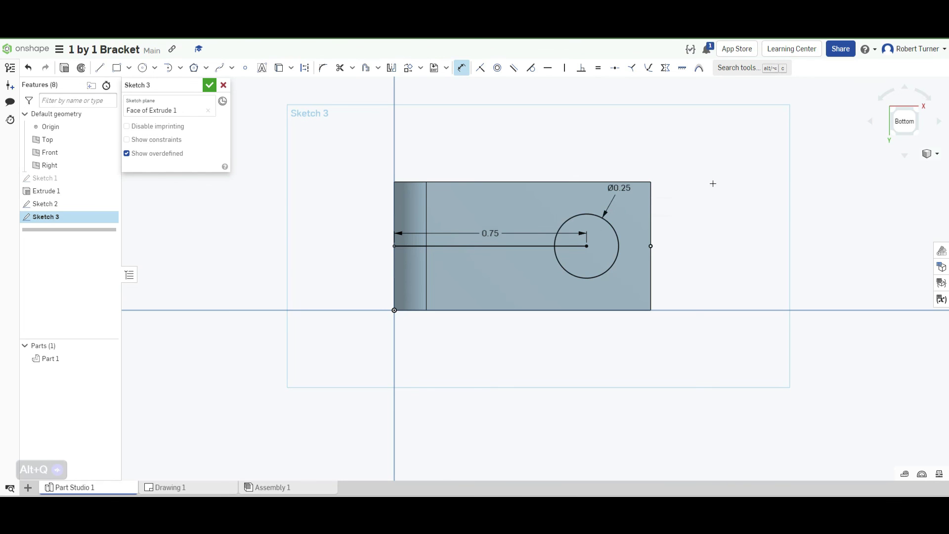
pyautogui.click(211, 86)
pyautogui.moveTo(500, 136)
pyautogui.mouseDown(button='right')
pyautogui.moveTo(504, 177)
pyautogui.moveTo(475, 185)
pyautogui.moveTo(532, 166)
pyautogui.mouseUp(button='right')
pyautogui.press('f')
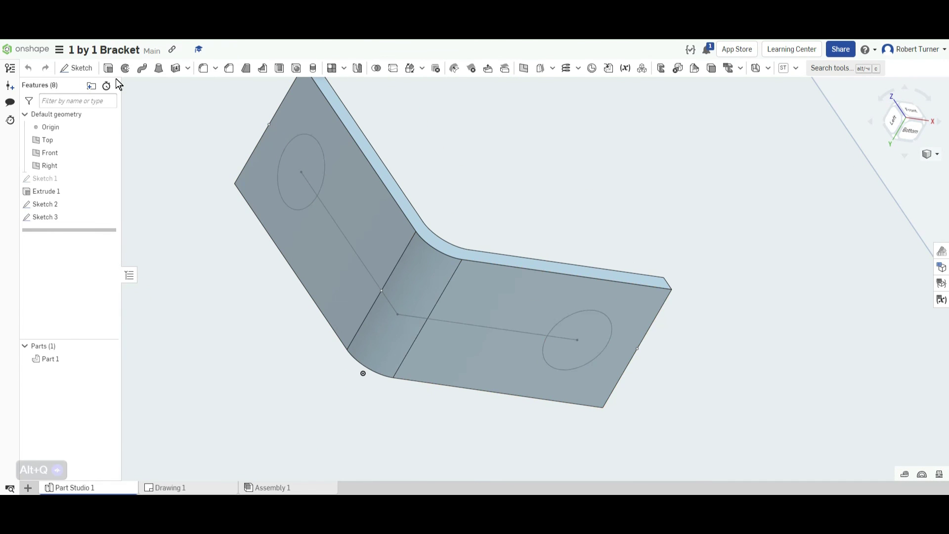
# Extrude only Sketch 2's circle as a Remove cut 1/16 in deep through the upright leg
pyautogui.click(108, 68)
pyautogui.click(296, 159)
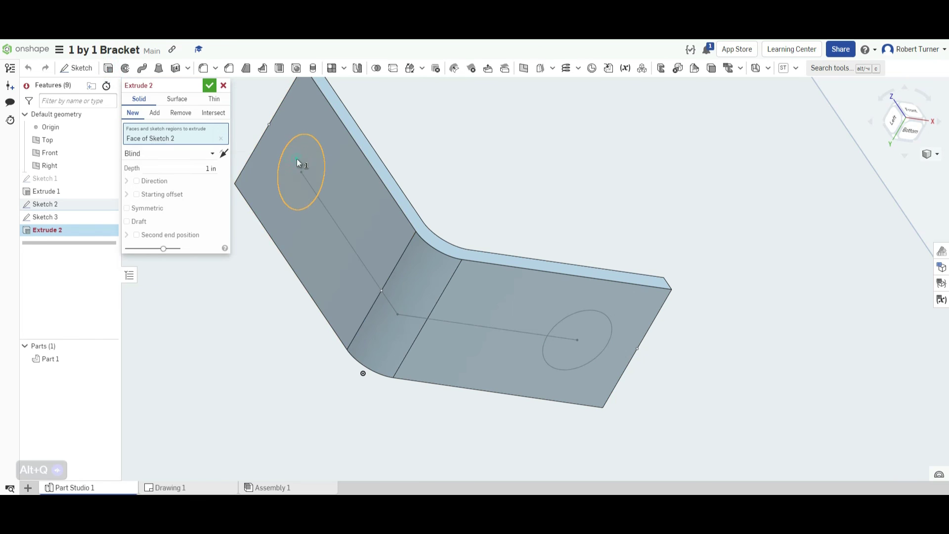
pyautogui.click(596, 344)
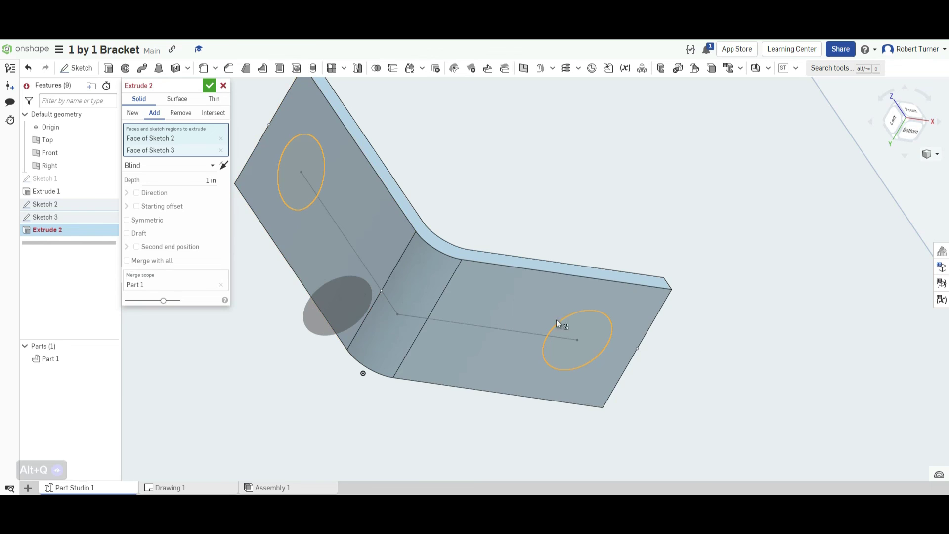
pyautogui.click(598, 324)
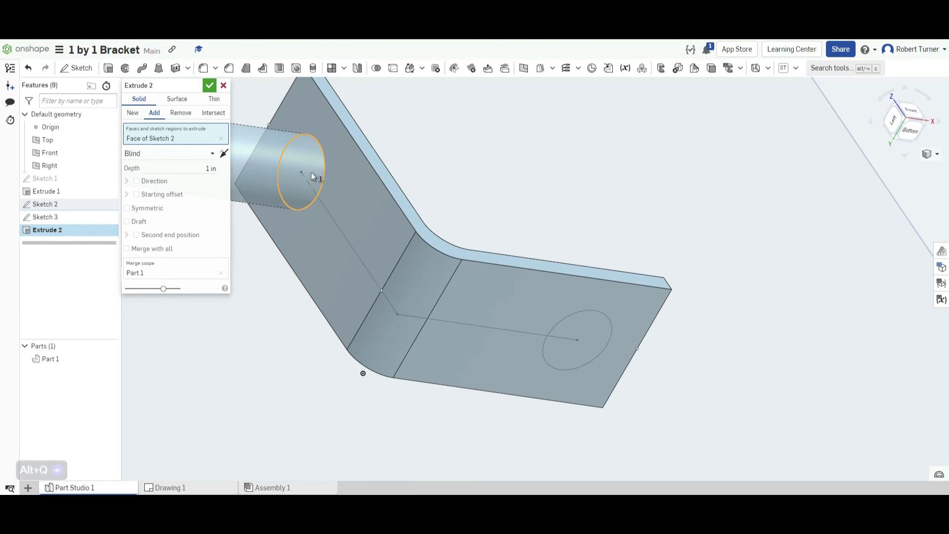
pyautogui.moveTo(310, 172); pyautogui.dragTo(648, 259, button='middle')
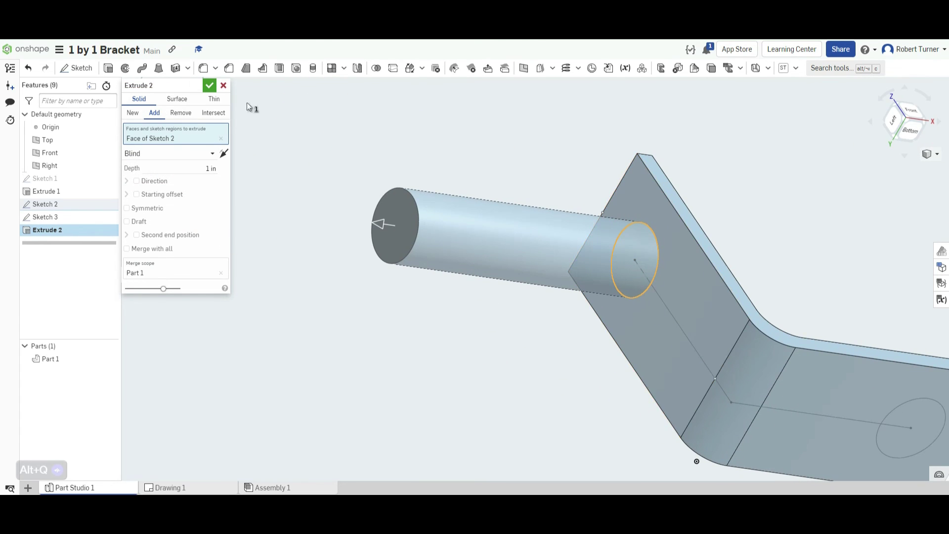
pyautogui.click(181, 115)
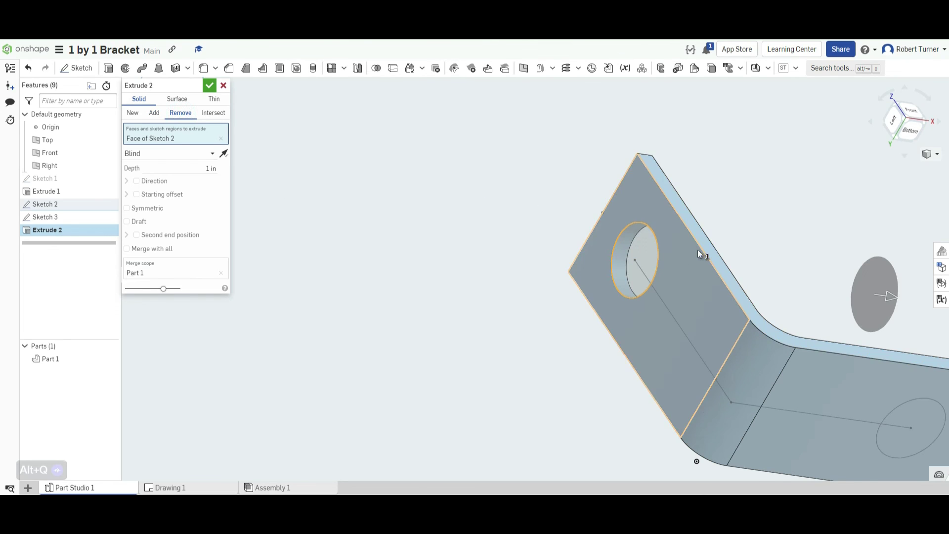
pyautogui.moveTo(698, 250); pyautogui.dragTo(564, 222, button='middle')
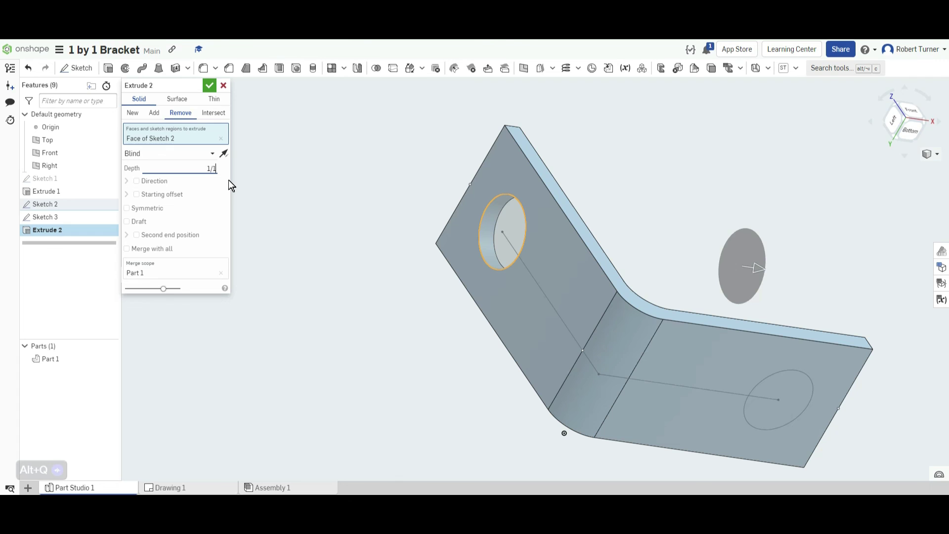
pyautogui.press('Return')
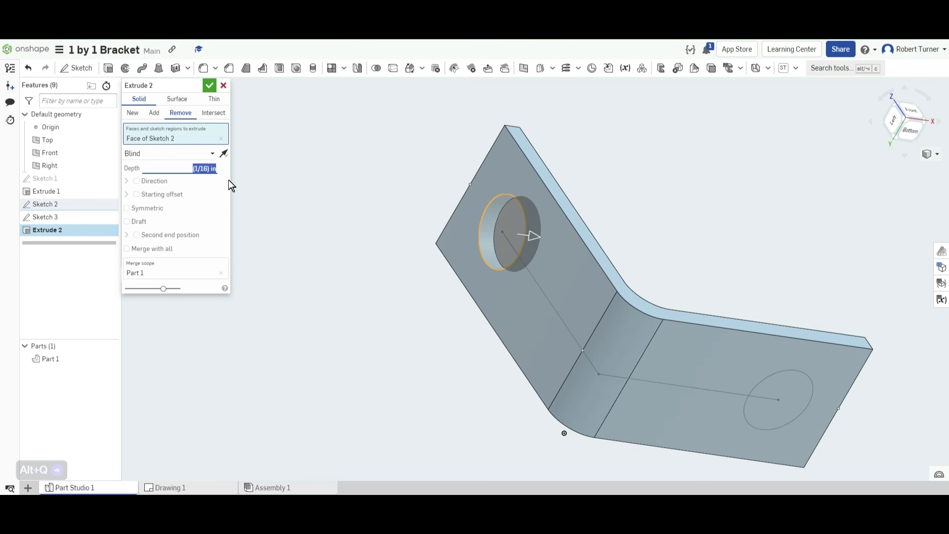
pyautogui.moveTo(641, 230); pyautogui.dragTo(498, 228, button='right')
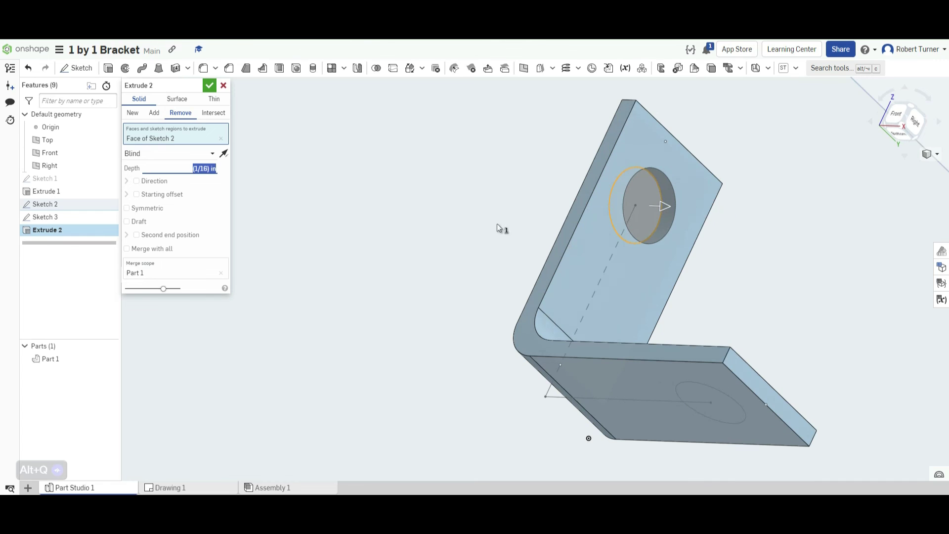
pyautogui.click(209, 85)
pyautogui.moveTo(398, 315); pyautogui.dragTo(684, 304, button='right')
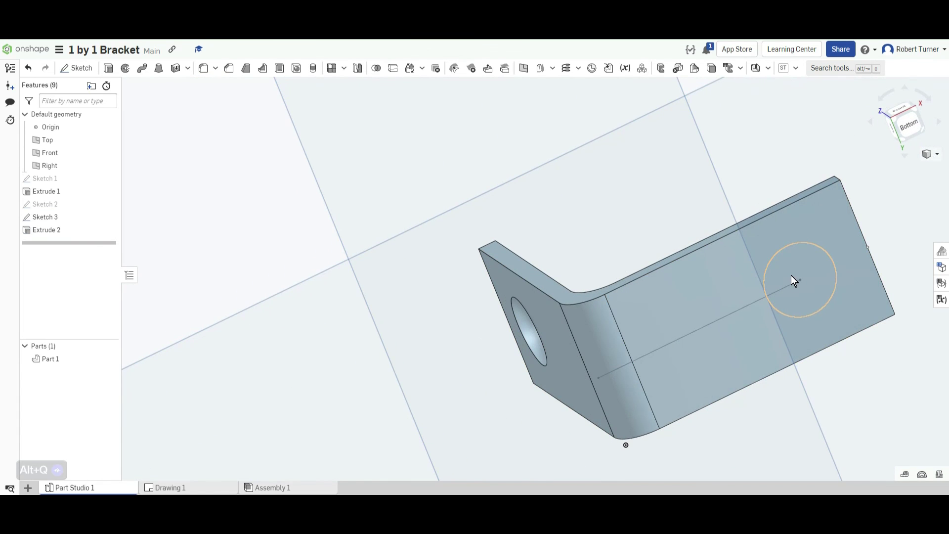
# Set up Extrude 3 removing Sketch 3's circle Up to face, ending at Face of Extrude 1
pyautogui.click(109, 68)
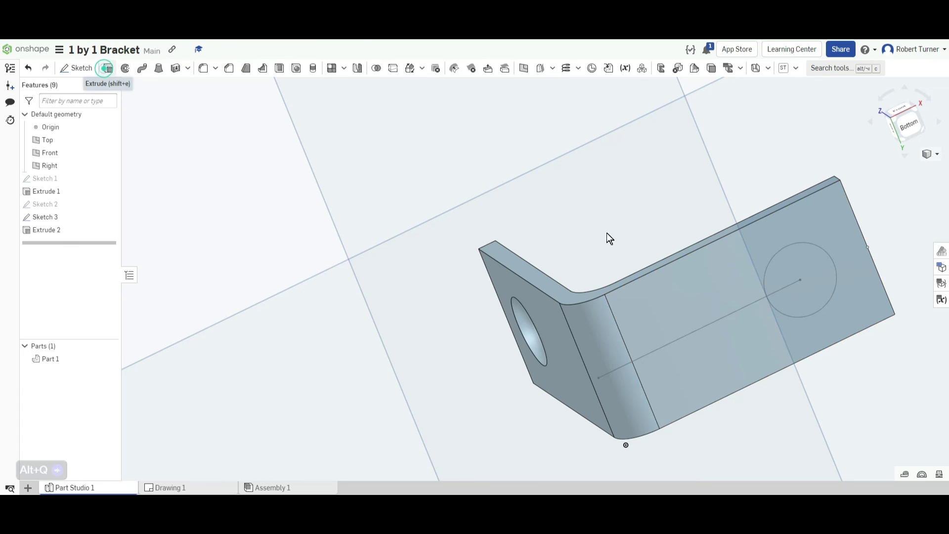
pyautogui.click(812, 265)
pyautogui.moveTo(612, 303); pyautogui.dragTo(608, 248, button='right')
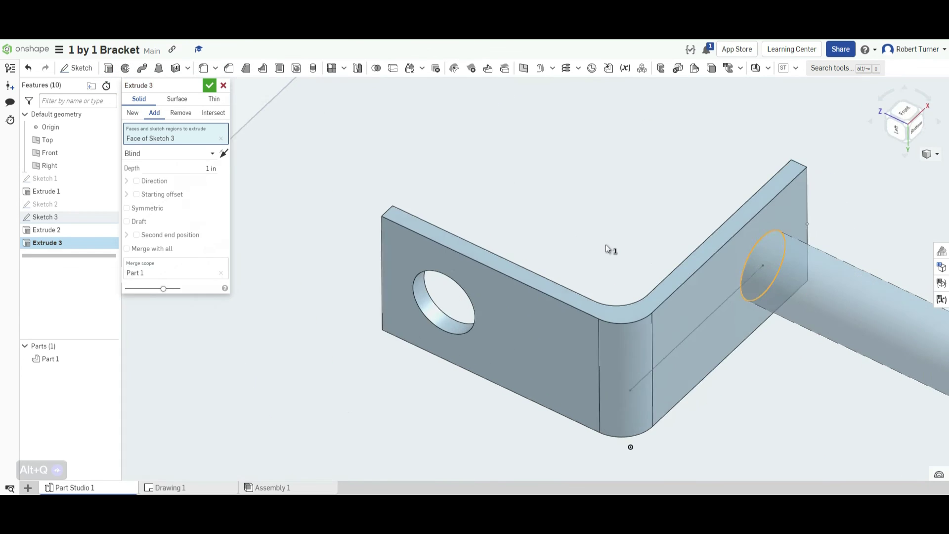
pyautogui.press('f')
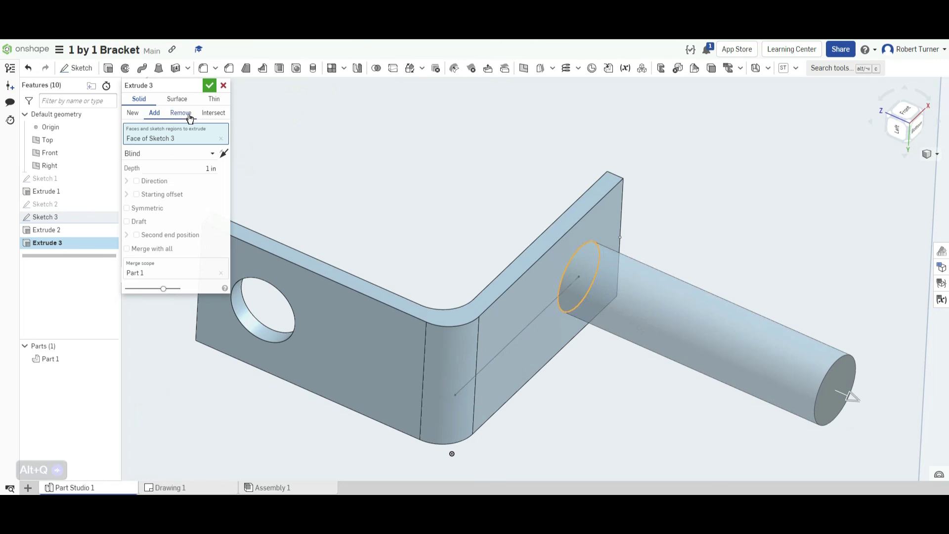
pyautogui.click(189, 116)
pyautogui.moveTo(358, 196); pyautogui.dragTo(384, 235, button='right')
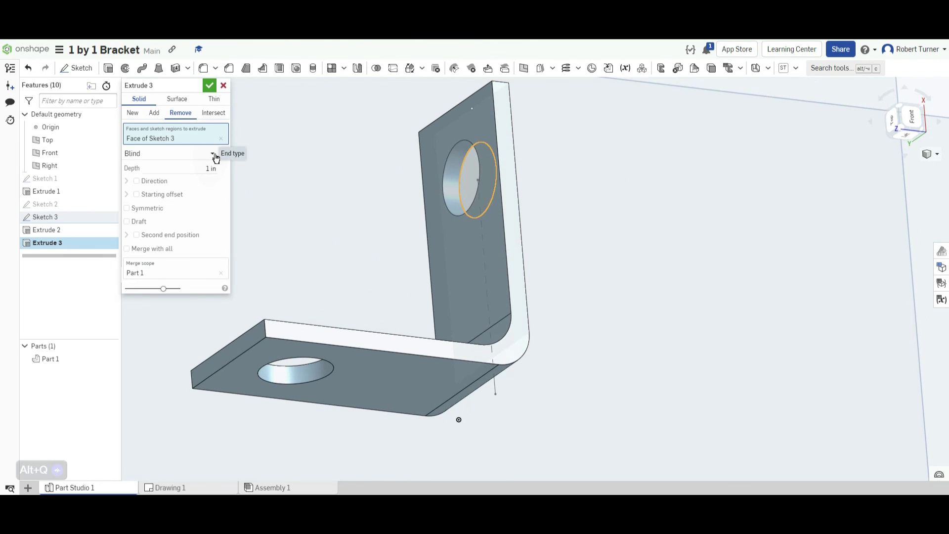
pyautogui.click(212, 158)
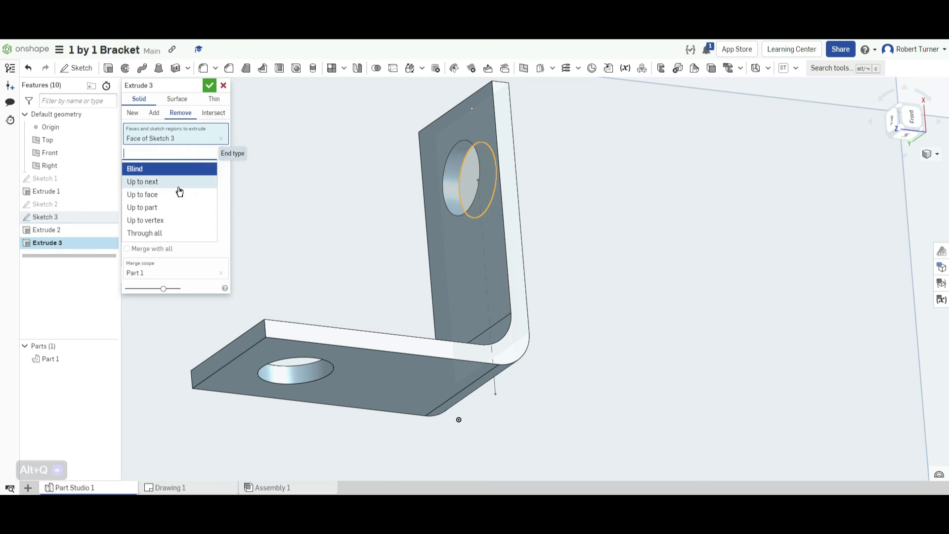
pyautogui.click(152, 197)
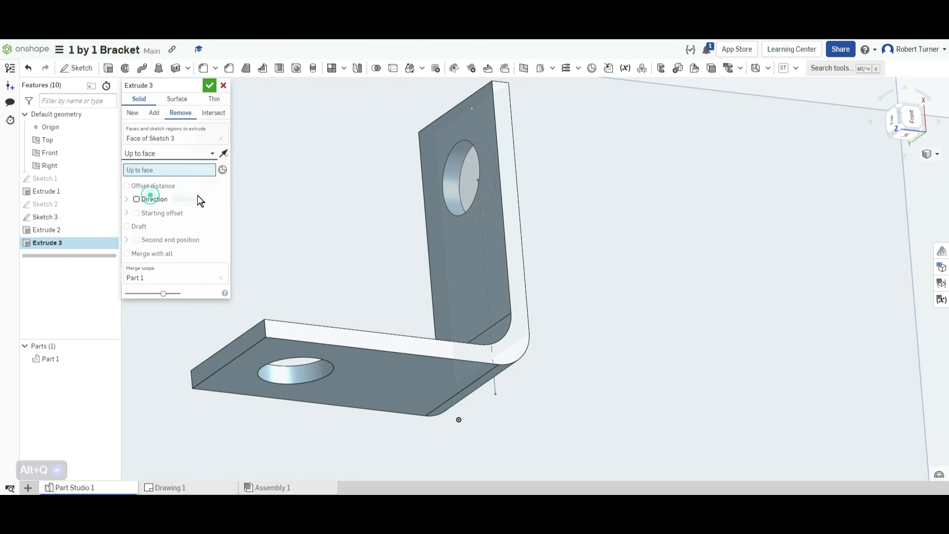
pyautogui.click(458, 126)
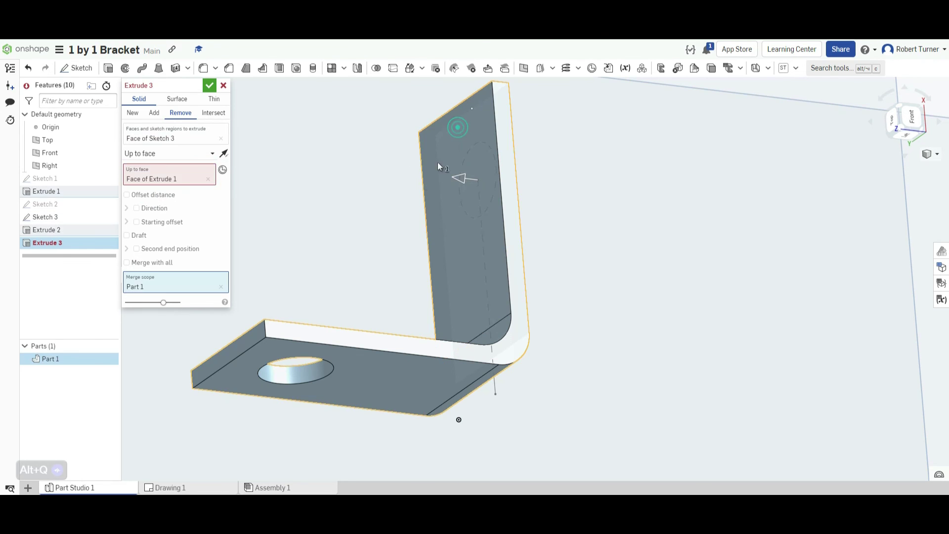
pyautogui.moveTo(559, 197); pyautogui.dragTo(495, 192, button='right')
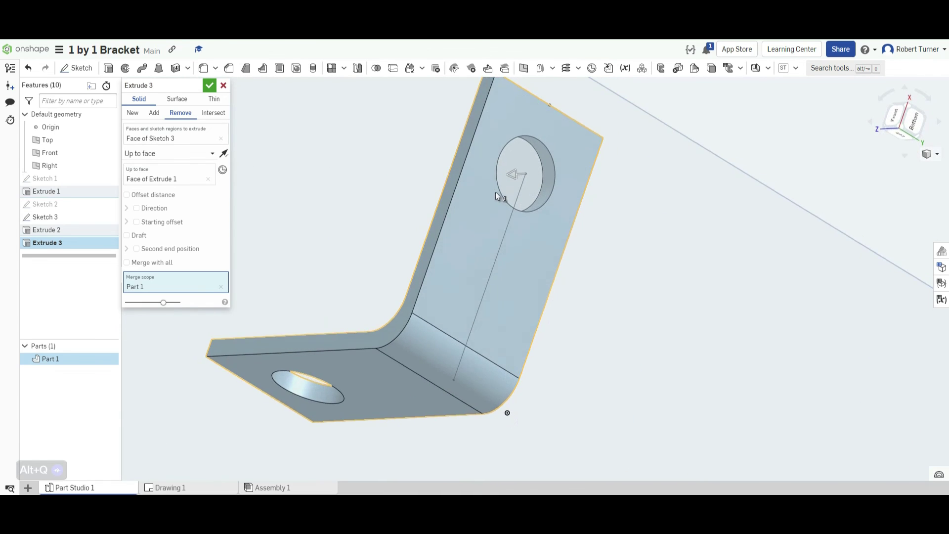